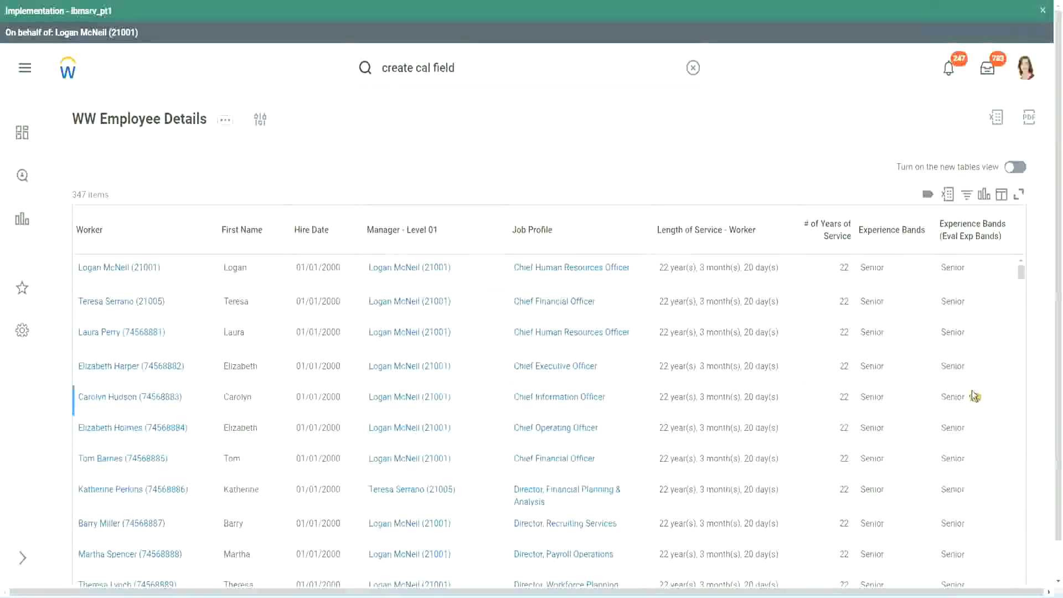
# From the WW Employee Details report, open the CF-WW-Eval Exp-Derive Experience Bands from Years of Service field
pyautogui.click(980, 242)
pyautogui.click(859, 198)
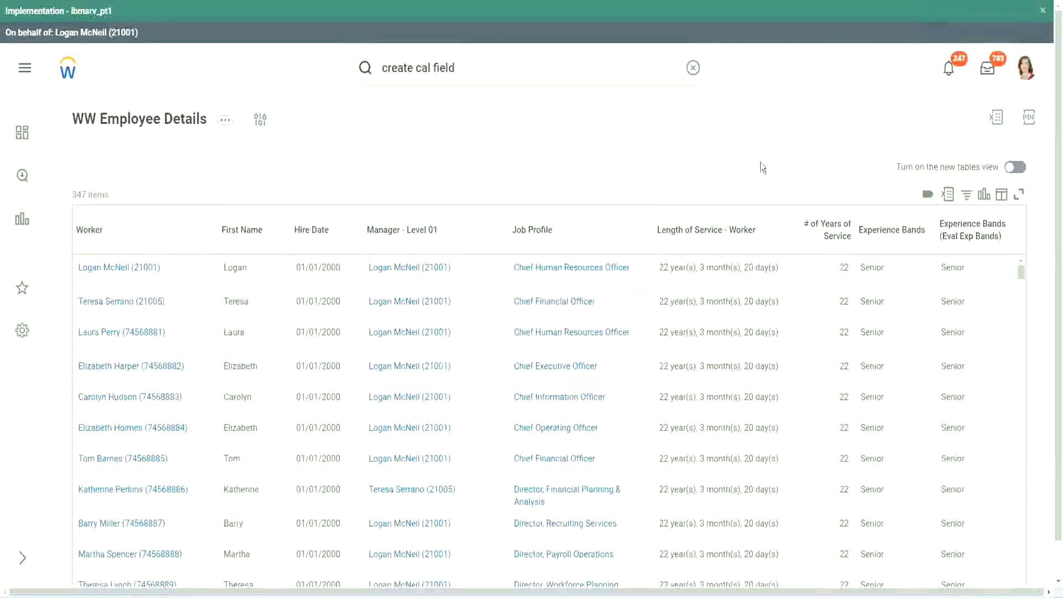
pyautogui.click(921, 261)
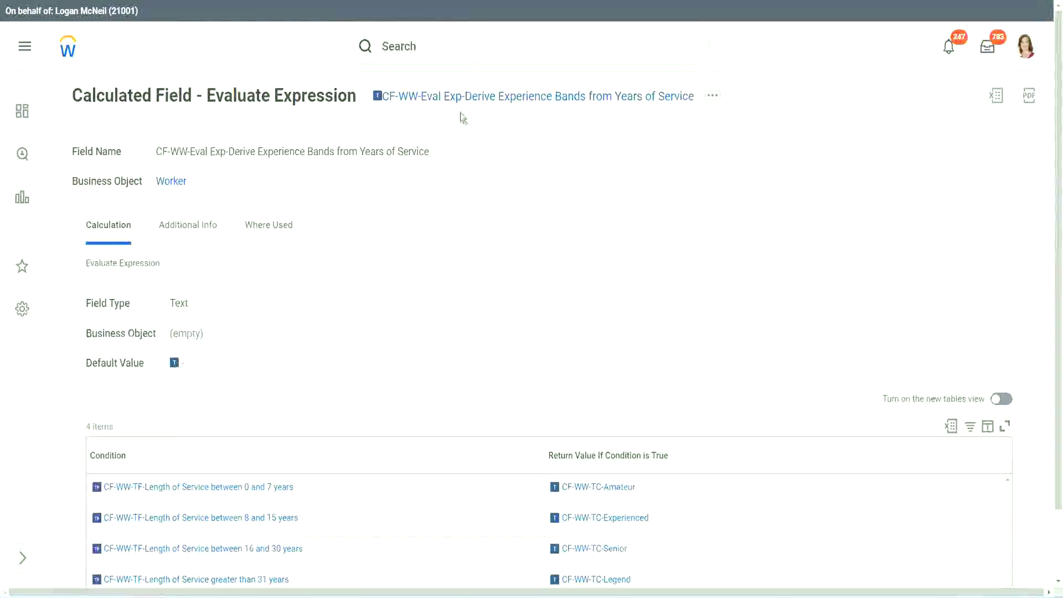
# Search 'create calc field' and launch the Create Calculated Field task
pyautogui.rightClick(459, 105)
pyautogui.click(502, 168)
pyautogui.click(445, 50)
pyautogui.click(737, 141)
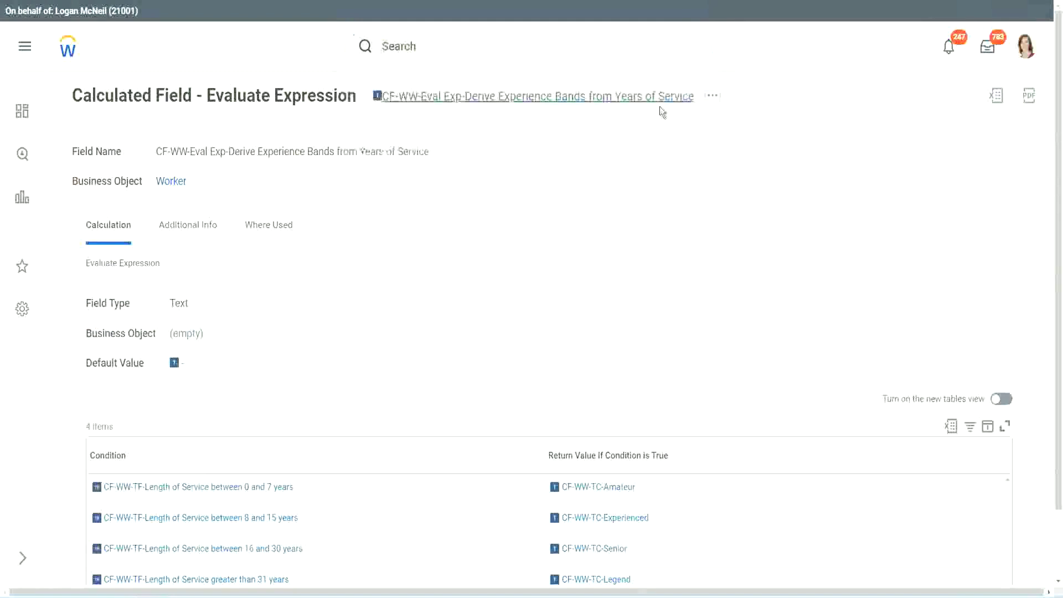
pyautogui.click(421, 42)
pyautogui.write('create calc field')
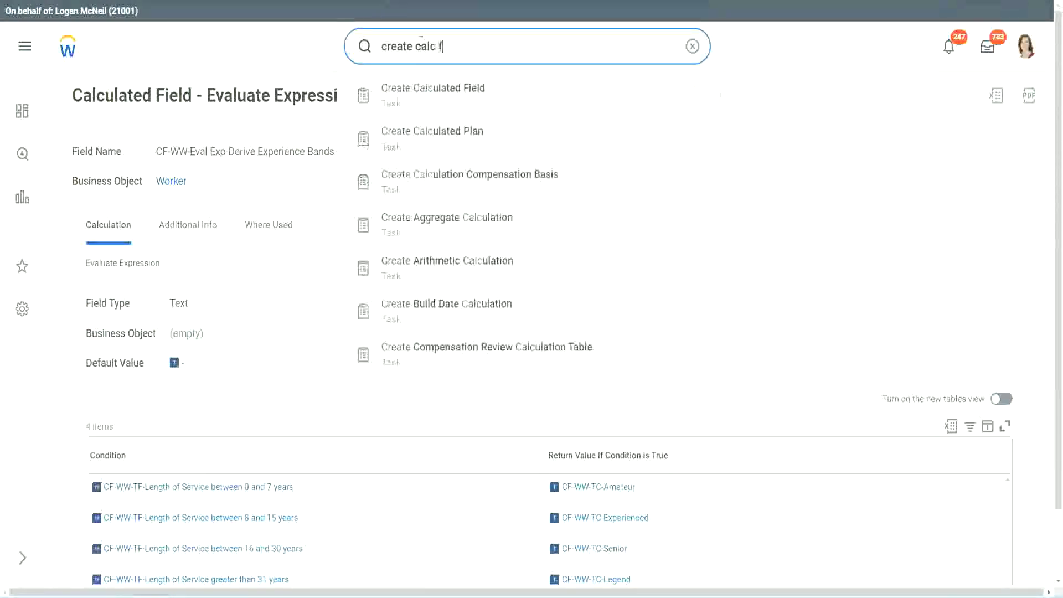
pyautogui.click(440, 102)
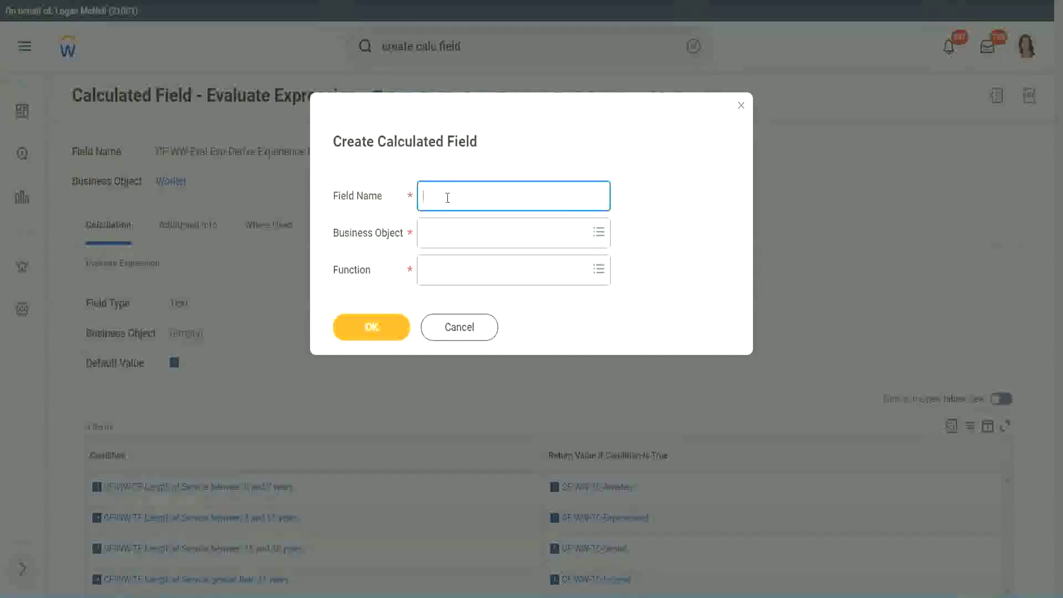
# Name the field 'CF-WW-LRB-Identify Experience Bands from years of Service'
pyautogui.write('CF-')
pyautogui.write('WW-I')
pyautogui.write('RB')
pyautogui.write('-')
pyautogui.write('Identify Ex')
pyautogui.write('e')
pyautogui.press('BackSpace')
pyautogui.write('periende')
pyautogui.press('BackSpace')
pyautogui.press('BackSpace')
pyautogui.write('ce ')
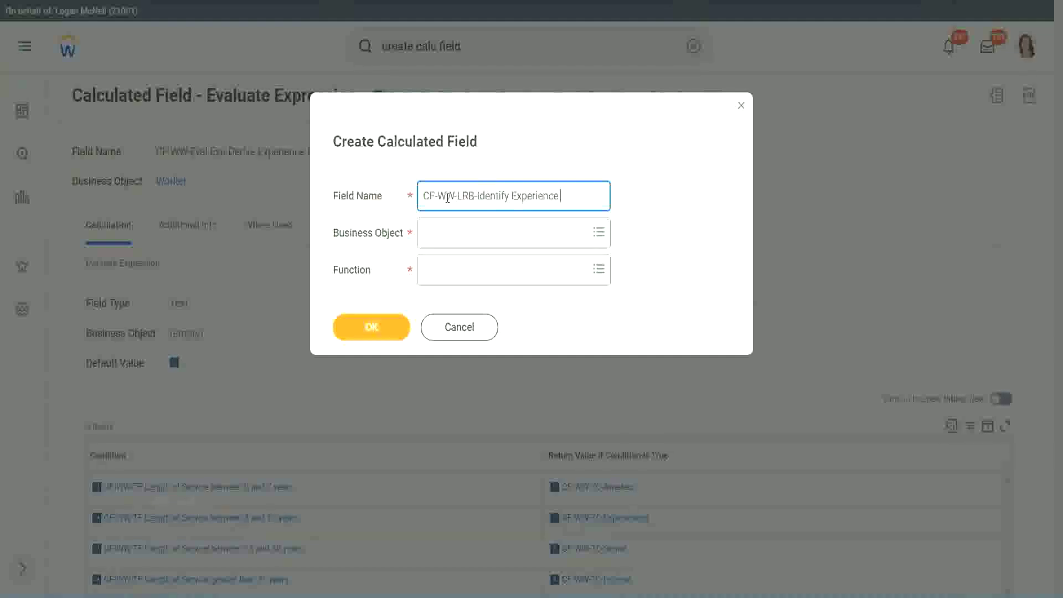
pyautogui.write('Bands from')
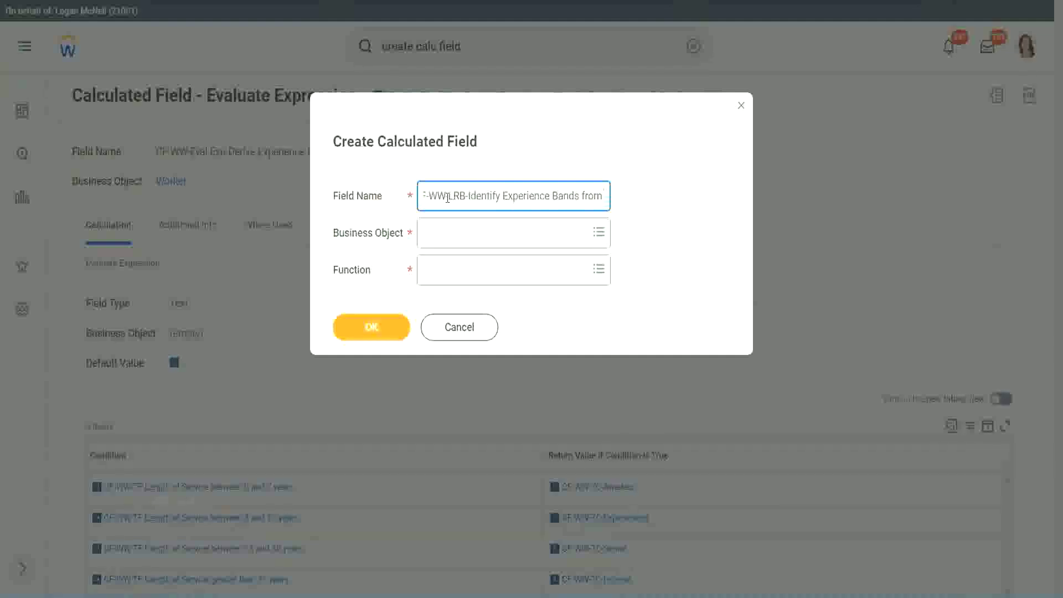
pyautogui.write(' years of Service')
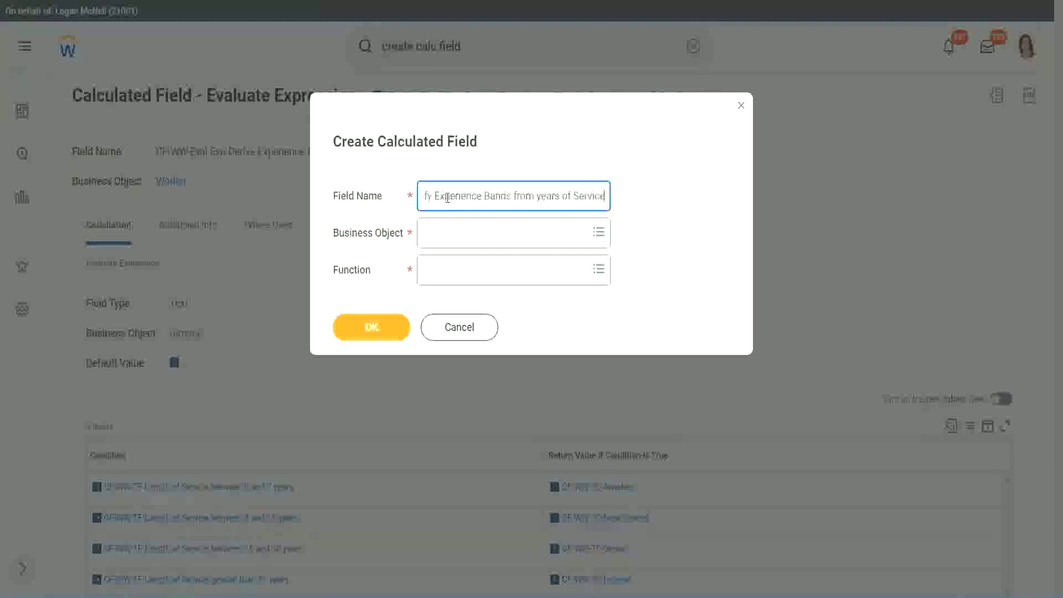
# Set business object to Worker and function to Lookup Range Band, then submit
pyautogui.press('Tab')
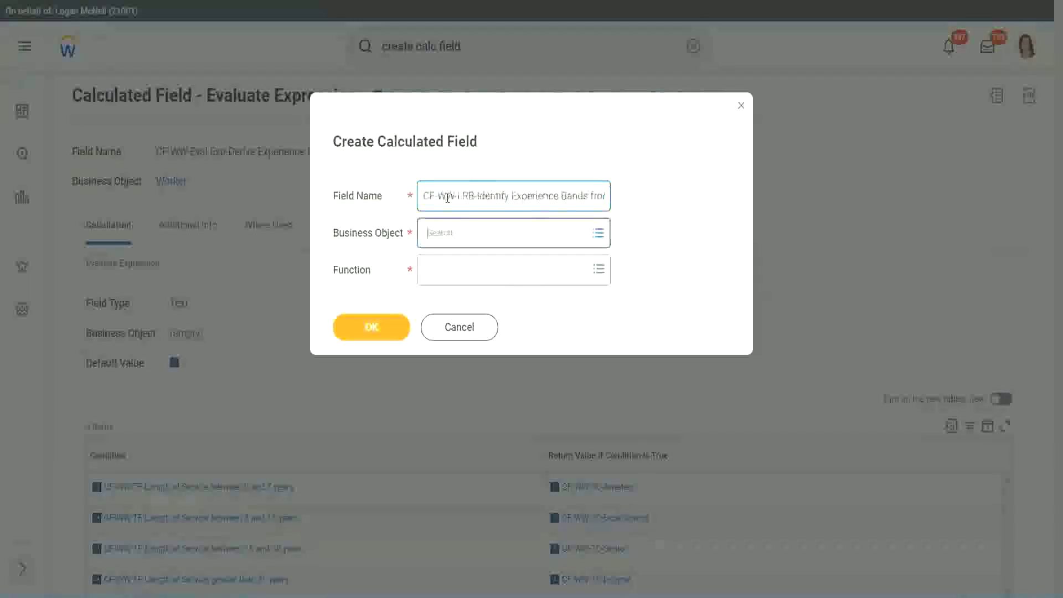
pyautogui.write('wor')
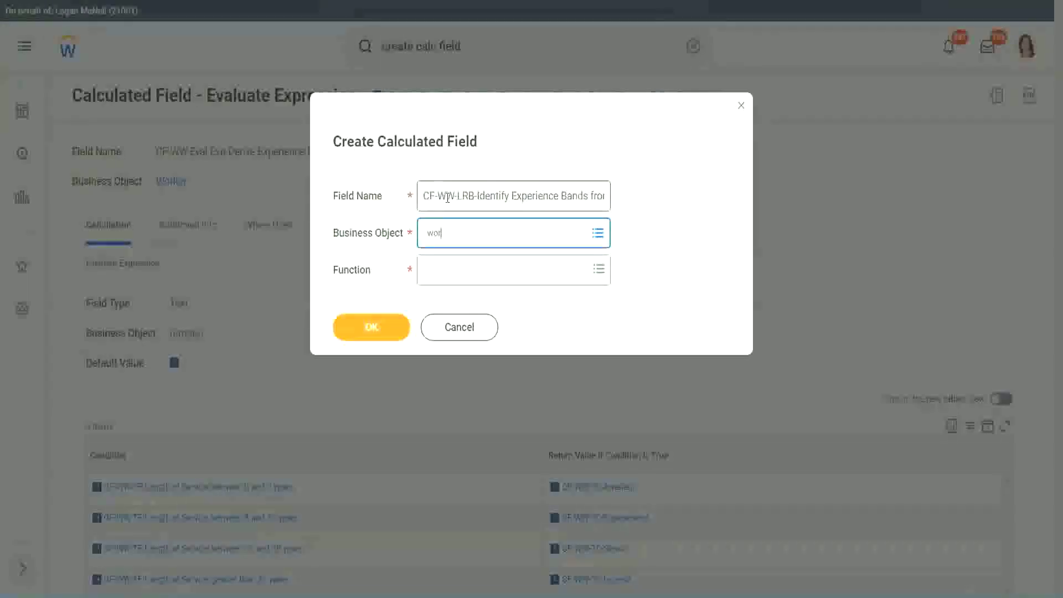
pyautogui.write('ker')
pyautogui.press('Return')
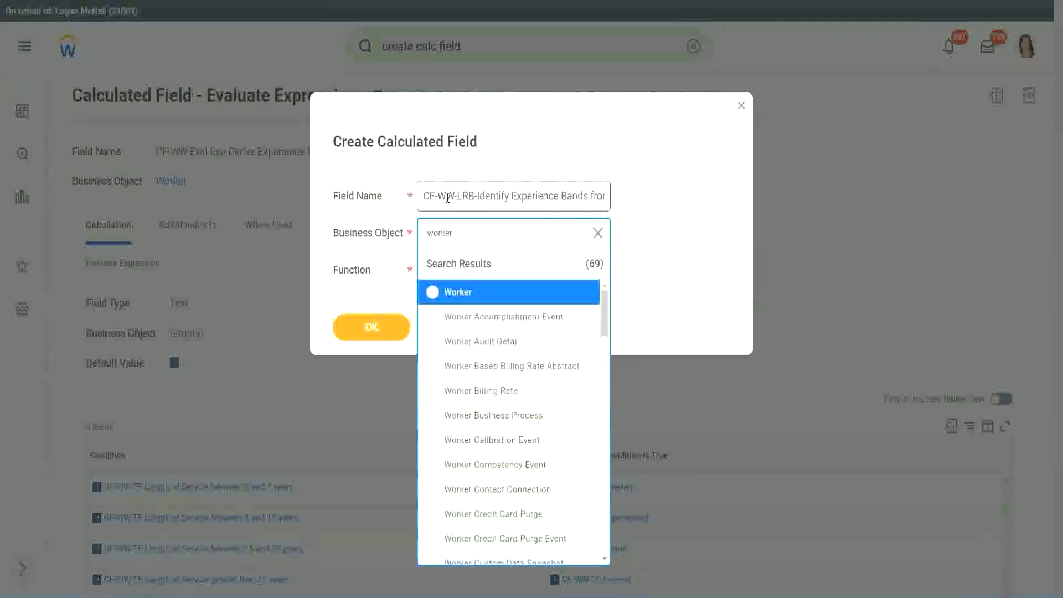
pyautogui.press('Return')
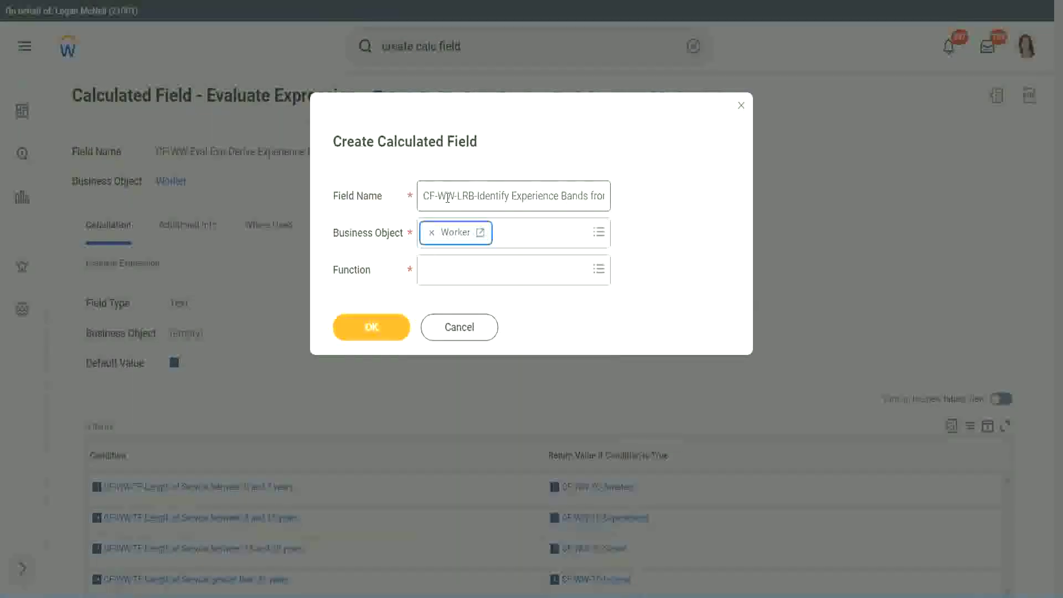
pyautogui.press('Tab')
pyautogui.write('ev')
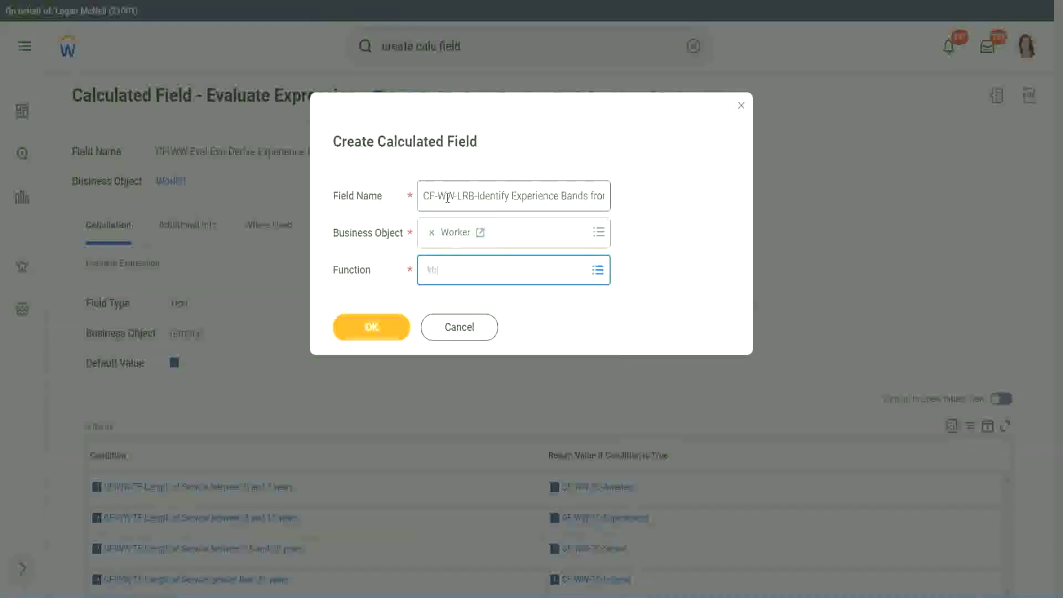
pyautogui.press('Return')
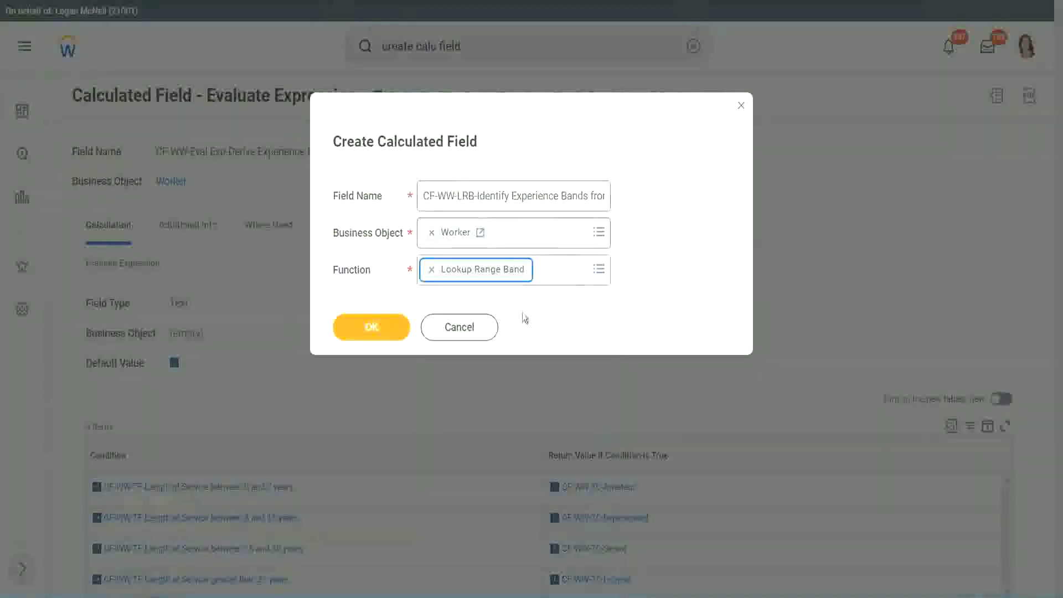
pyautogui.click(368, 328)
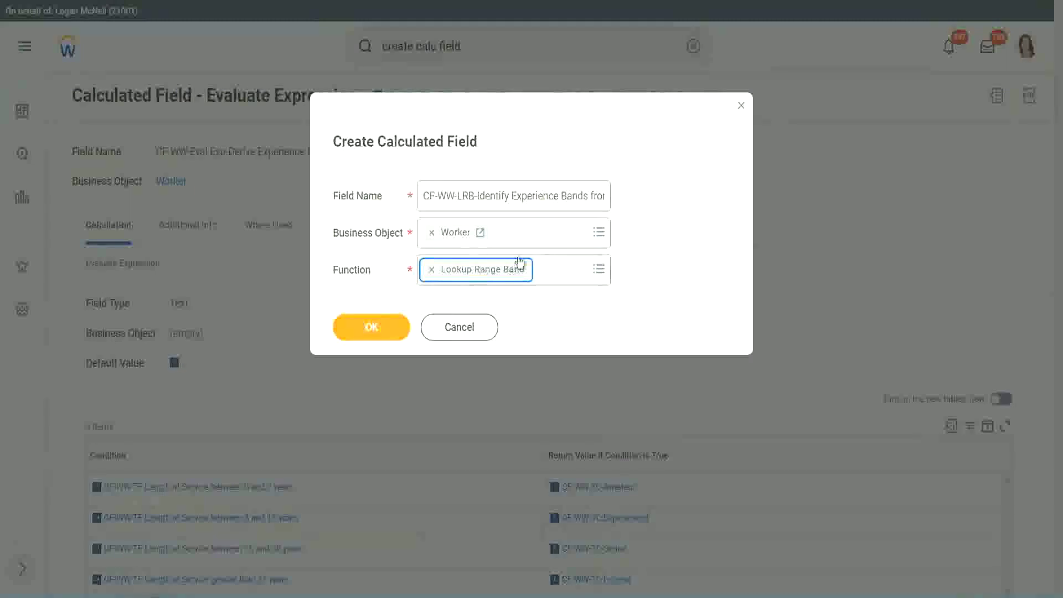
# Confirm the new field and copy the years-of-service field name from the report's columns
pyautogui.click(380, 328)
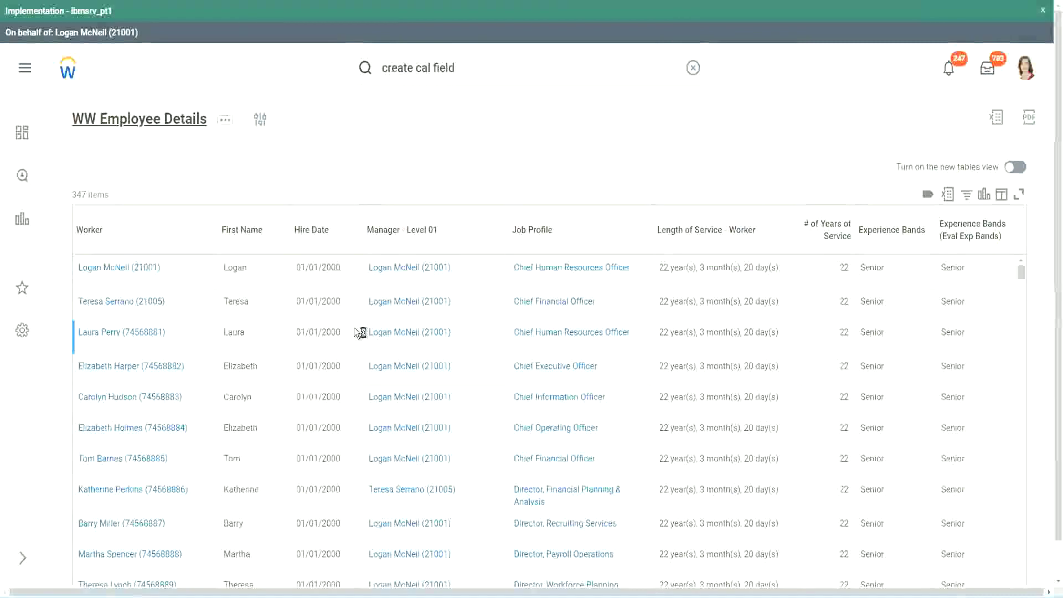
pyautogui.scroll(-5, 355, 366)
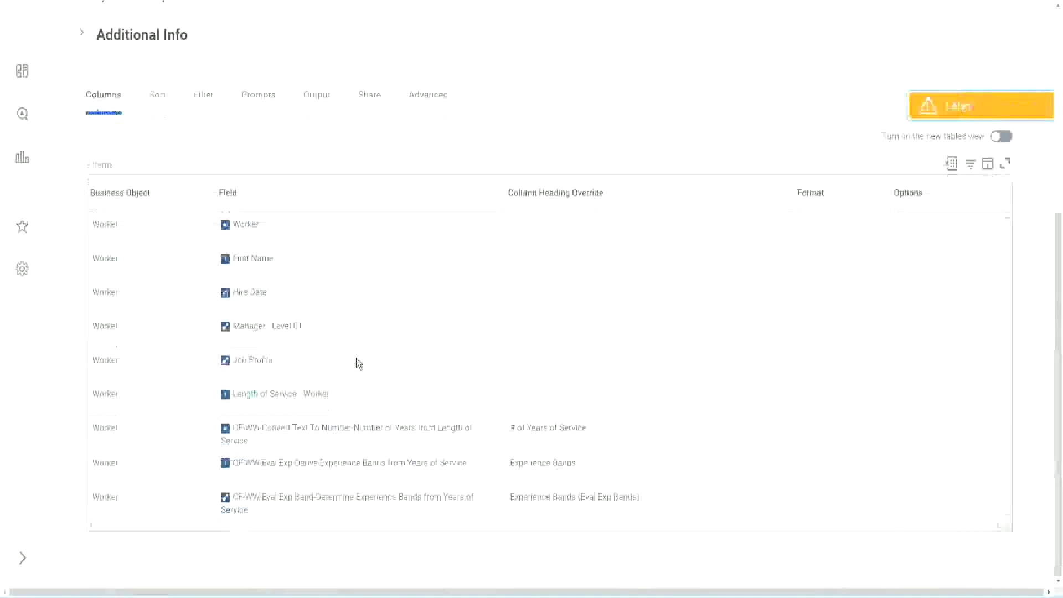
pyautogui.rightClick(335, 431)
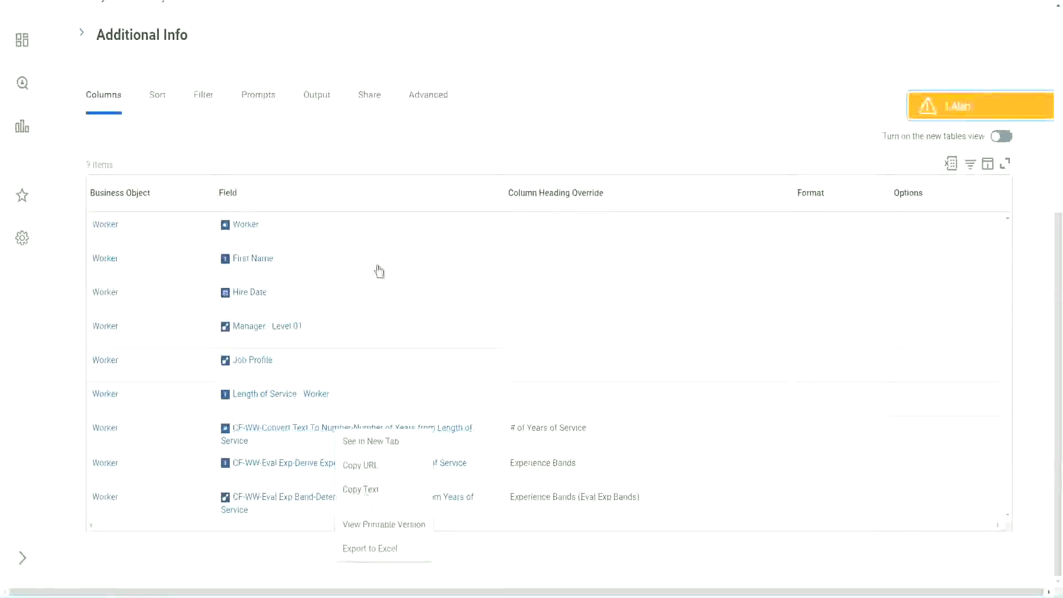
pyautogui.click(404, 138)
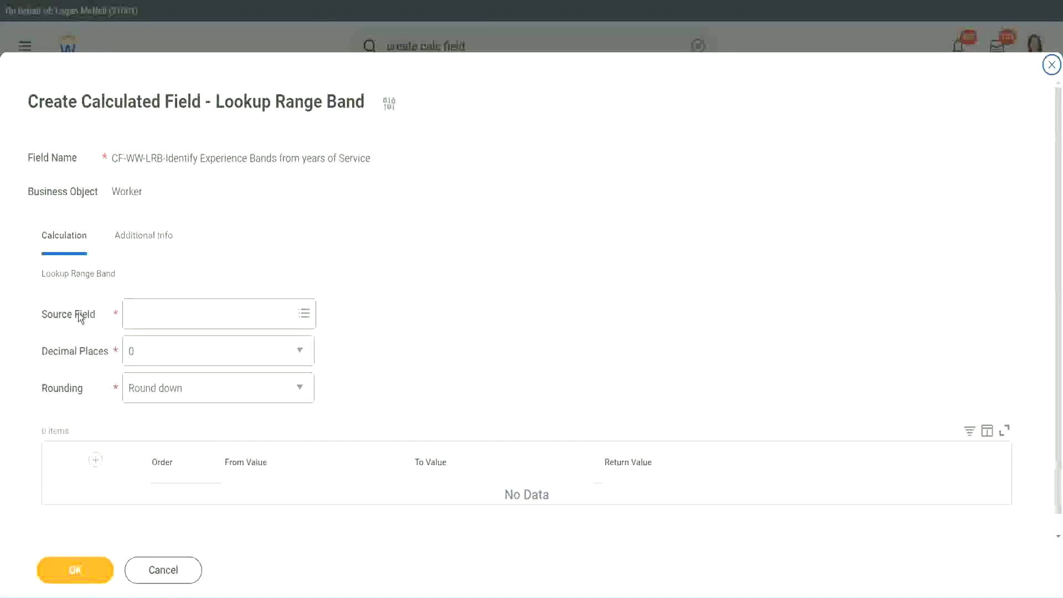
# Set Source Field to CF-WW-Convert Text To Number-Number of Years from Length of Service
pyautogui.click(166, 314)
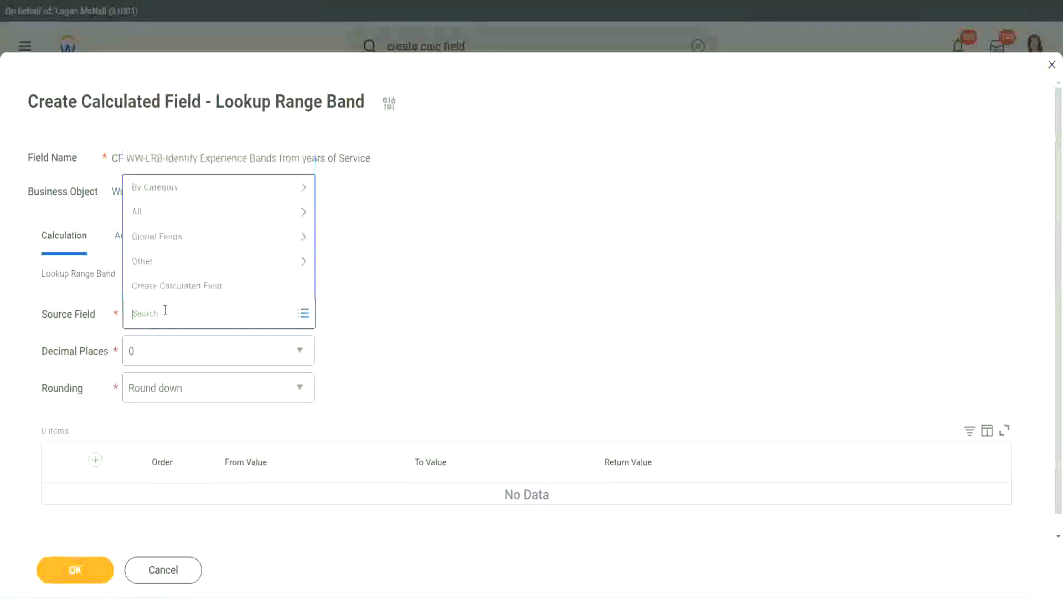
pyautogui.write('Number of Years from Length of Service')
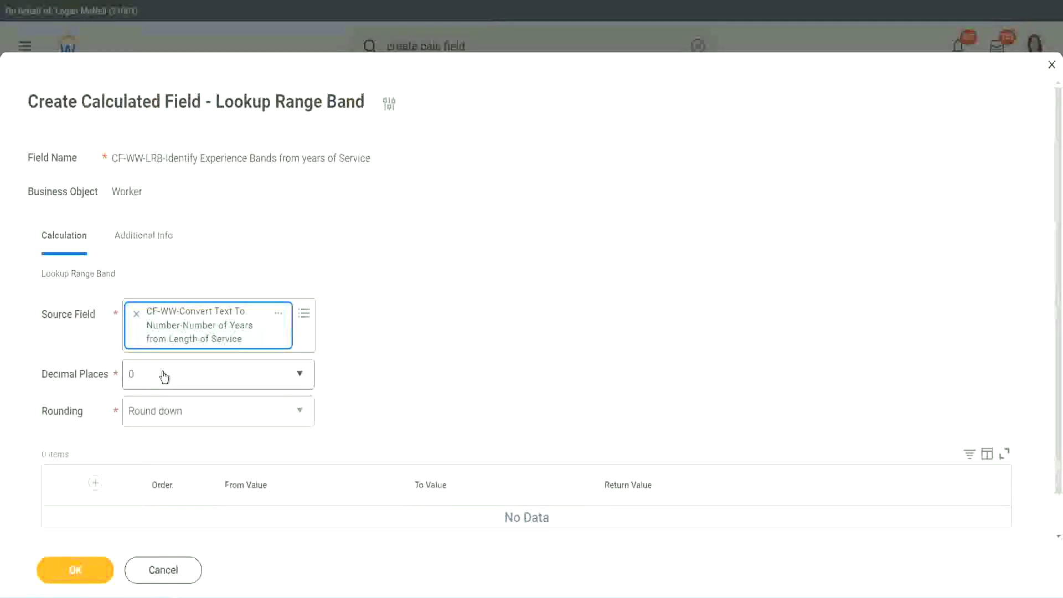
pyautogui.click(207, 379)
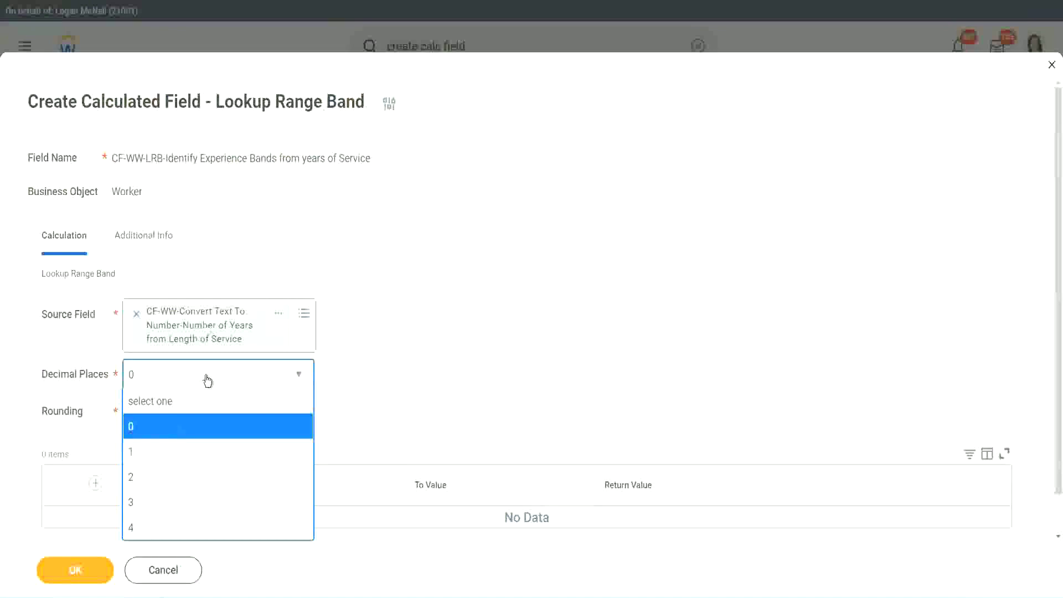
# Keep 0 decimal places and change Rounding from Round down to Round
pyautogui.click(414, 364)
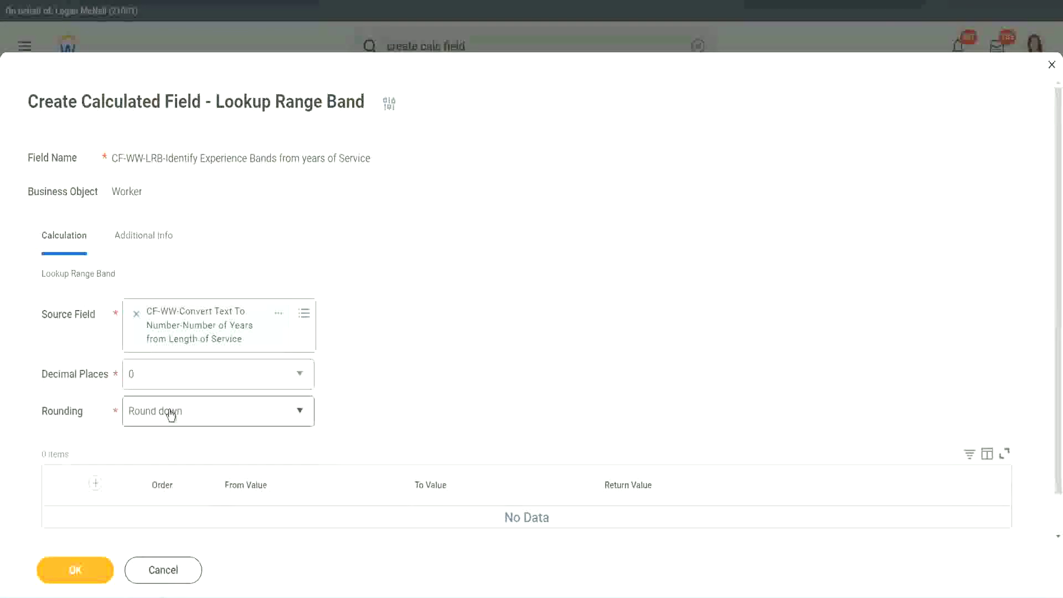
pyautogui.click(170, 415)
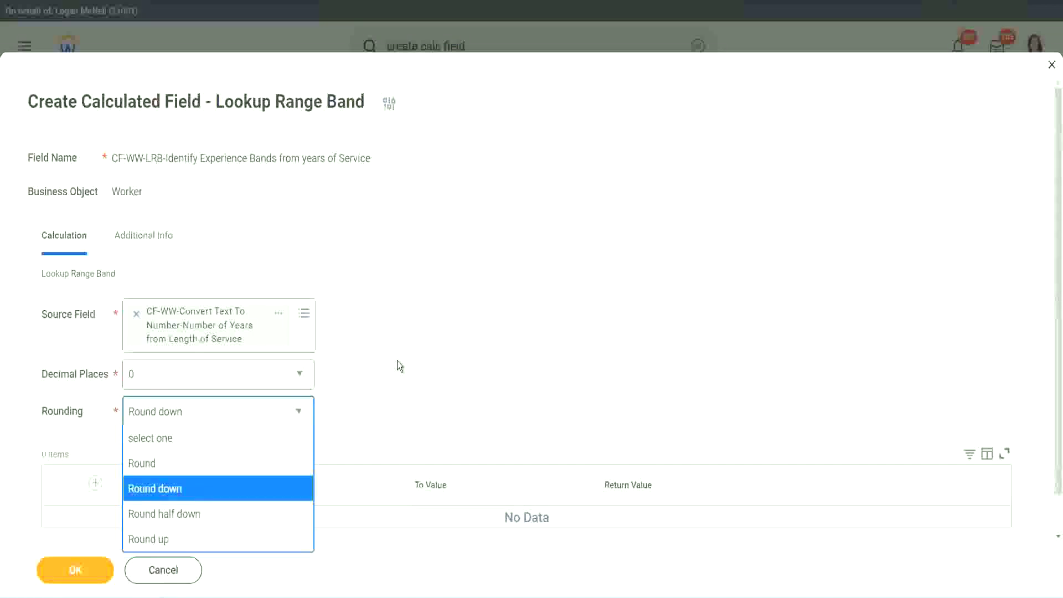
pyautogui.click(373, 408)
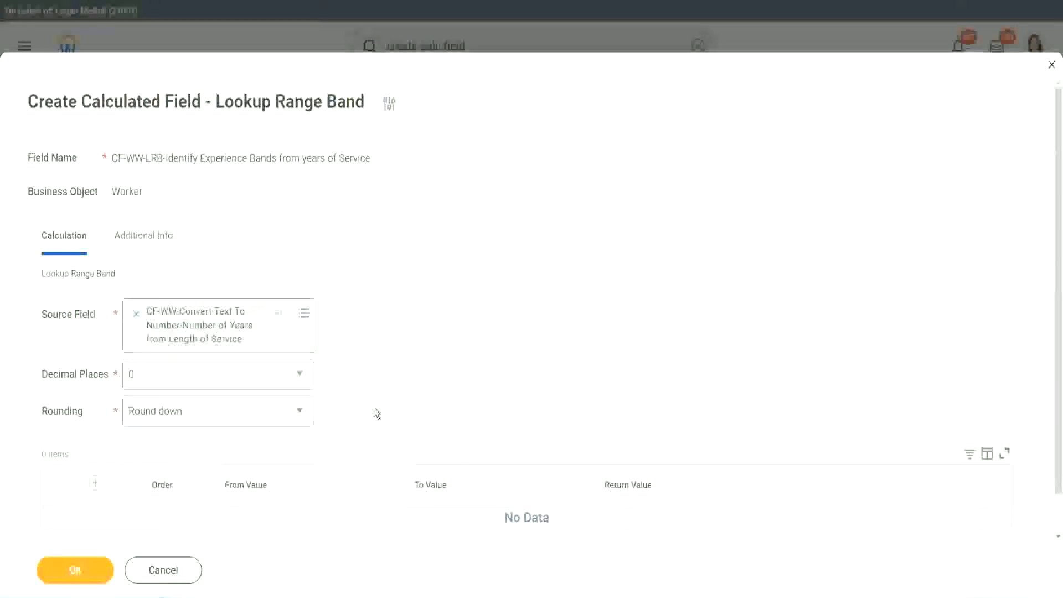
pyautogui.click(179, 407)
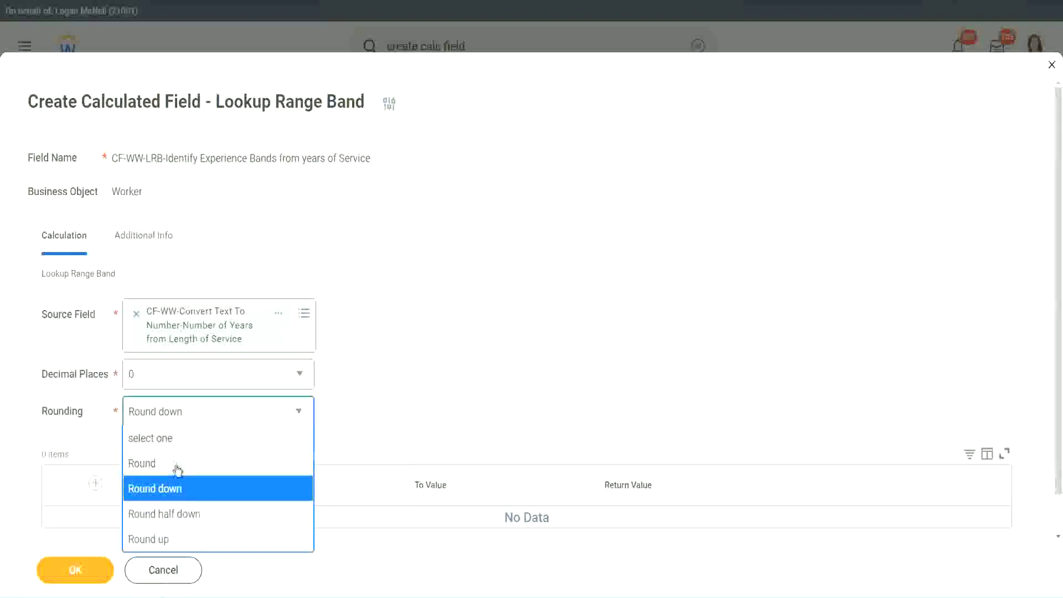
pyautogui.click(177, 464)
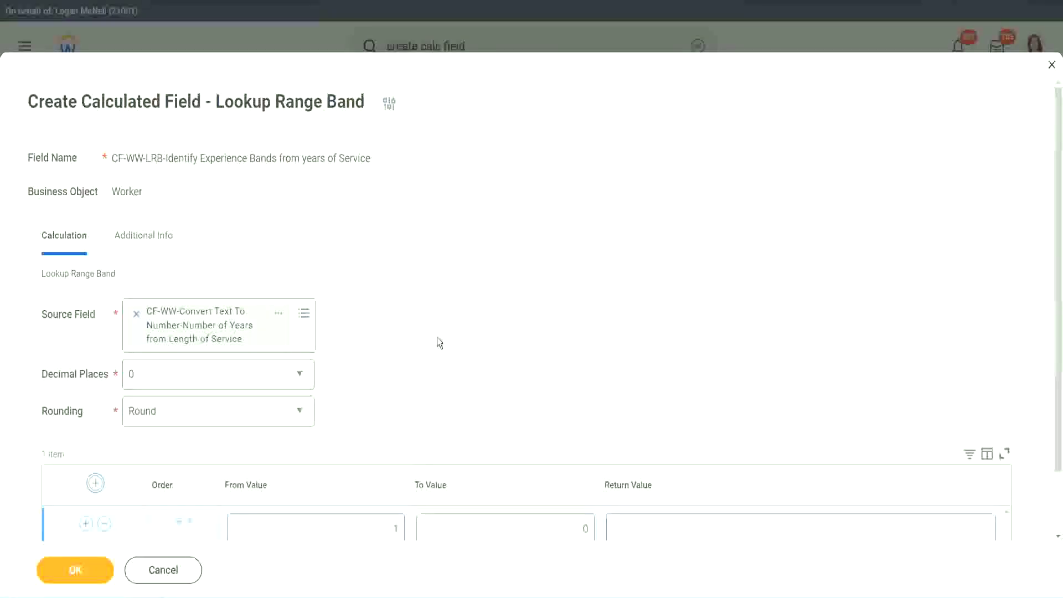
# Set the first band to 0–7 years returning Amateur
pyautogui.scroll(-1, 437, 338)
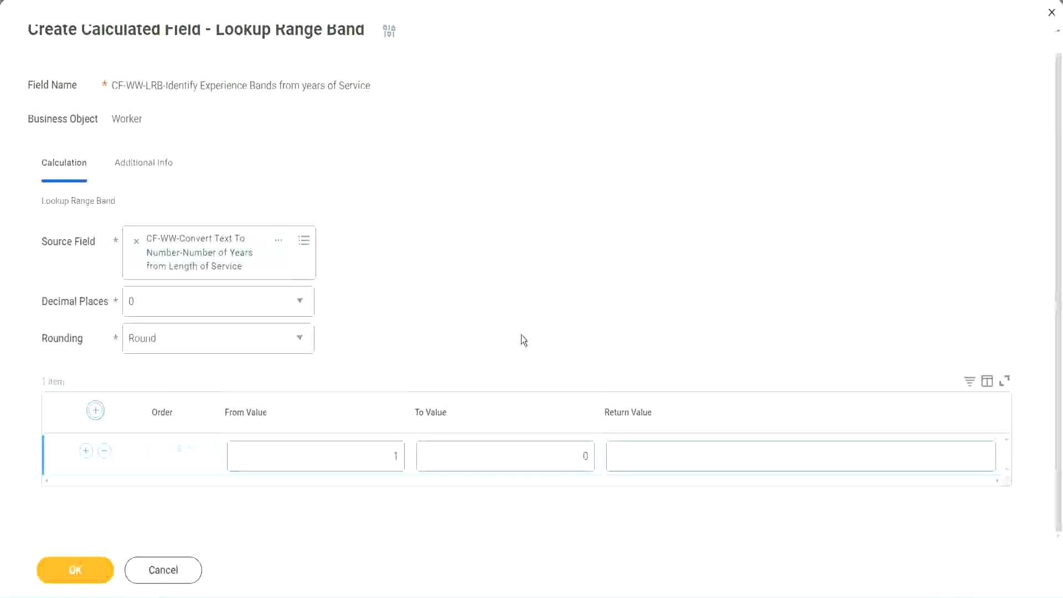
pyautogui.click(387, 460)
pyautogui.press('Tab')
pyautogui.write('7')
pyautogui.press('Tab')
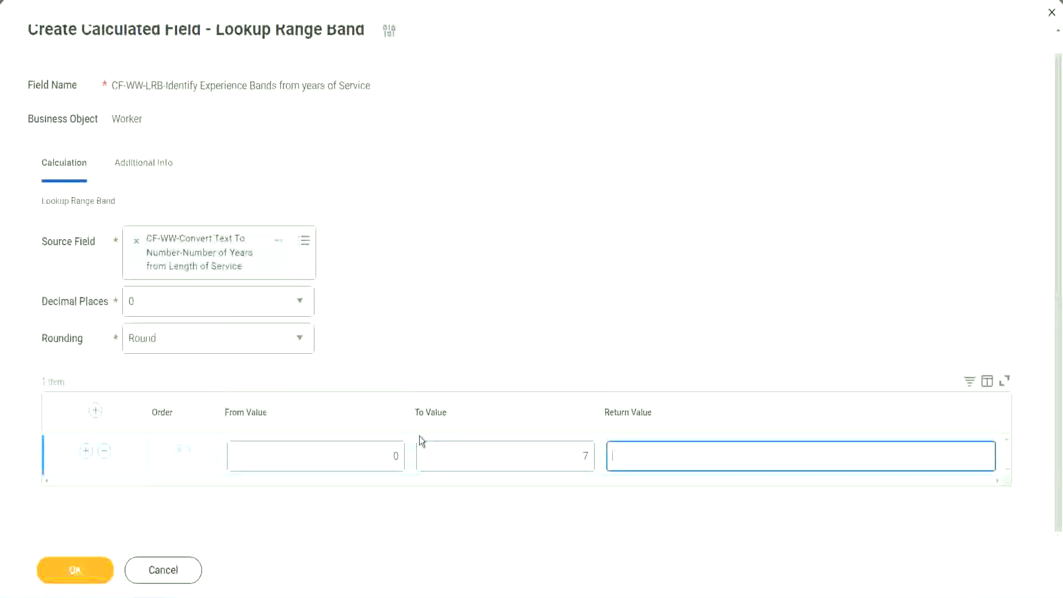
pyautogui.write('Amateur')
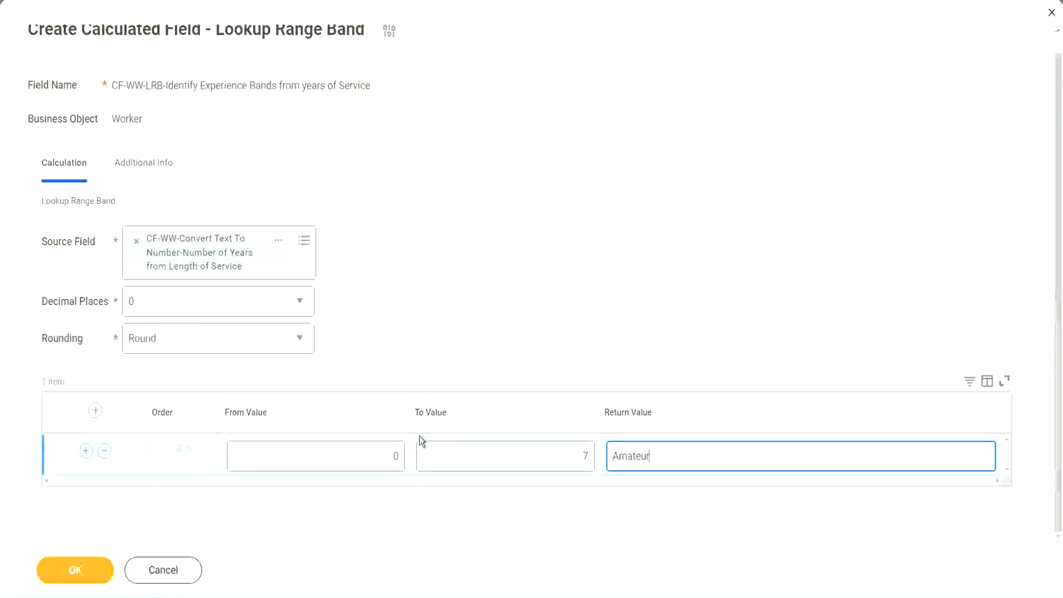
pyautogui.click(368, 456)
pyautogui.click(575, 448)
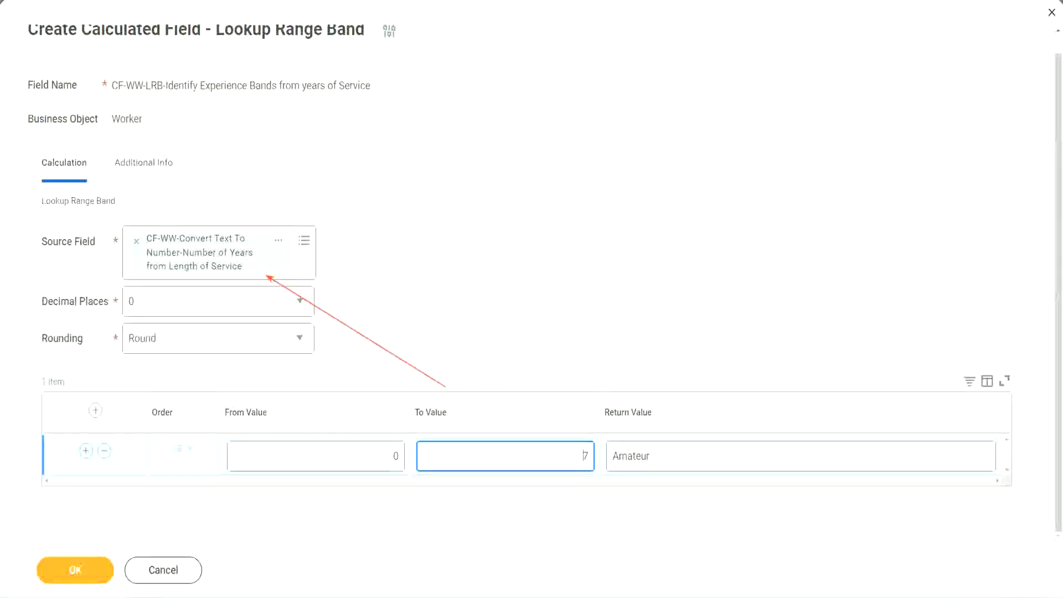
# Add a second band, 8–15 years returning Experienced, and insert a third row
pyautogui.click(86, 450)
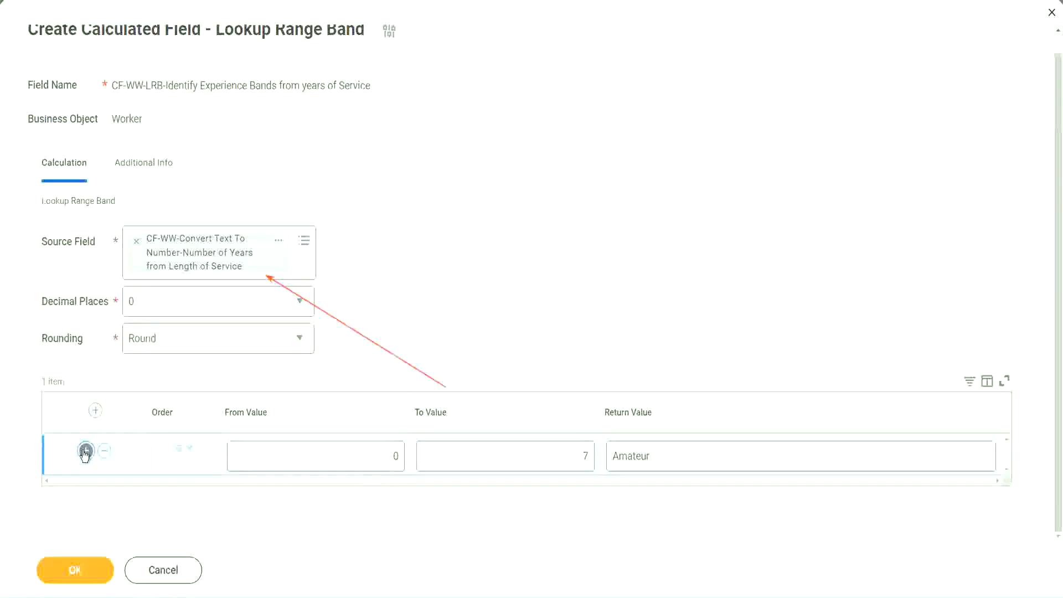
pyautogui.click(402, 497)
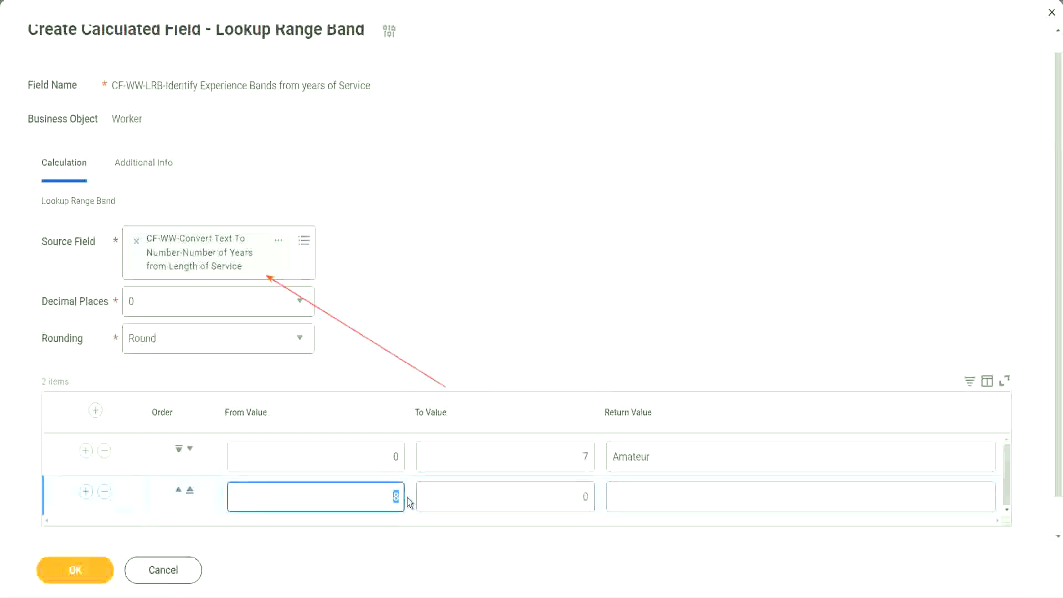
pyautogui.click(579, 460)
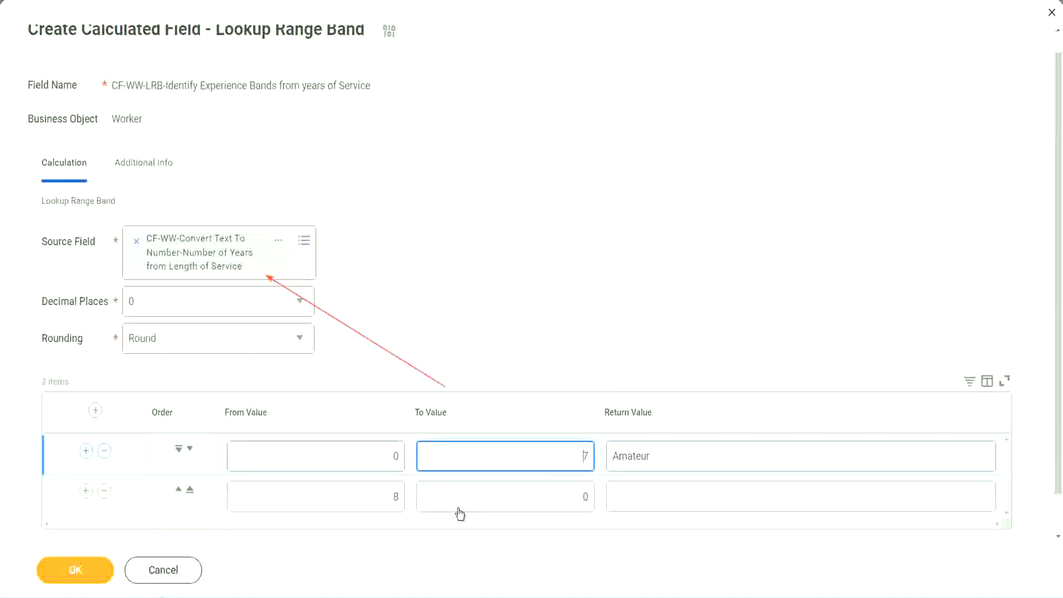
pyautogui.click(375, 497)
pyautogui.click(376, 496)
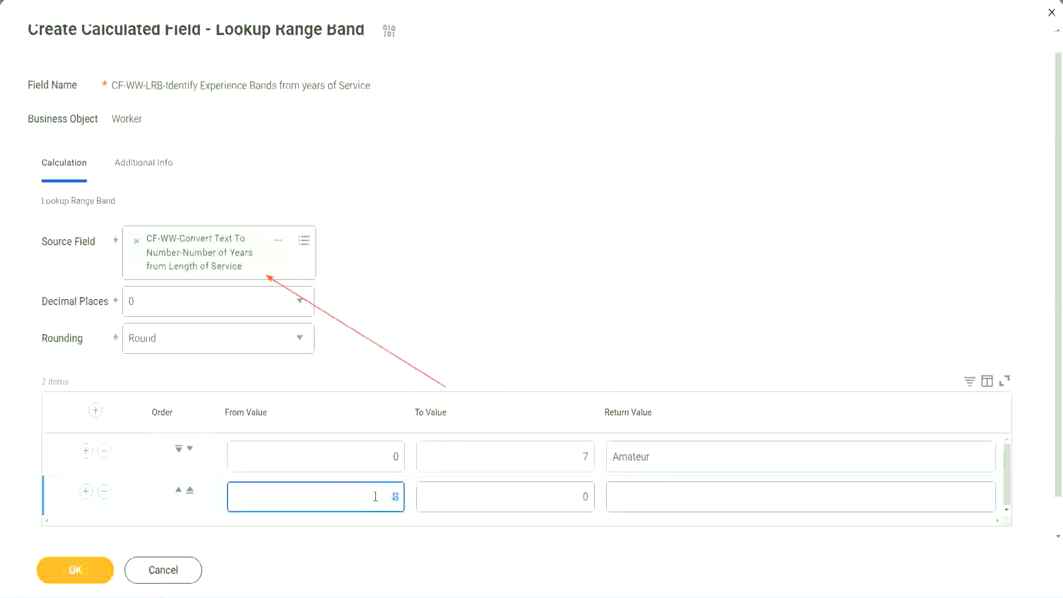
pyautogui.click(576, 496)
pyautogui.press('BackSpace')
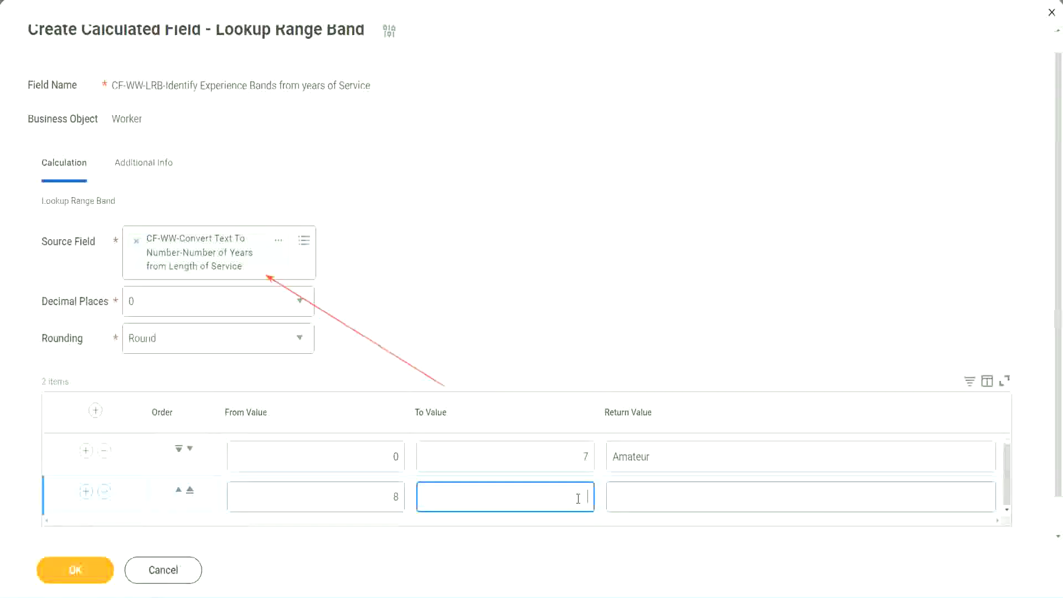
pyautogui.write('15')
pyautogui.click(655, 494)
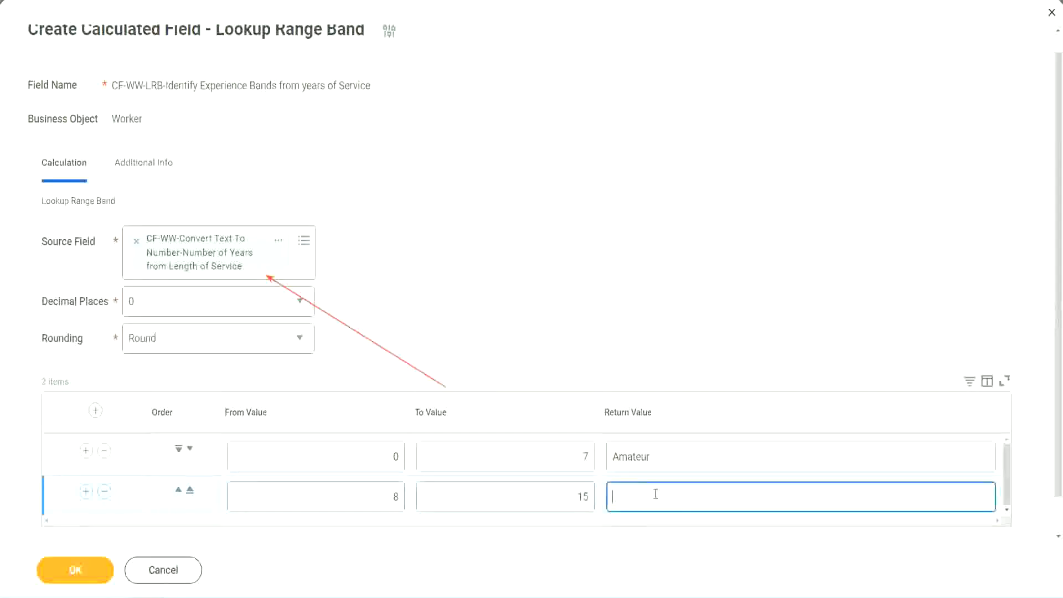
pyautogui.write('Experienced')
pyautogui.click(86, 493)
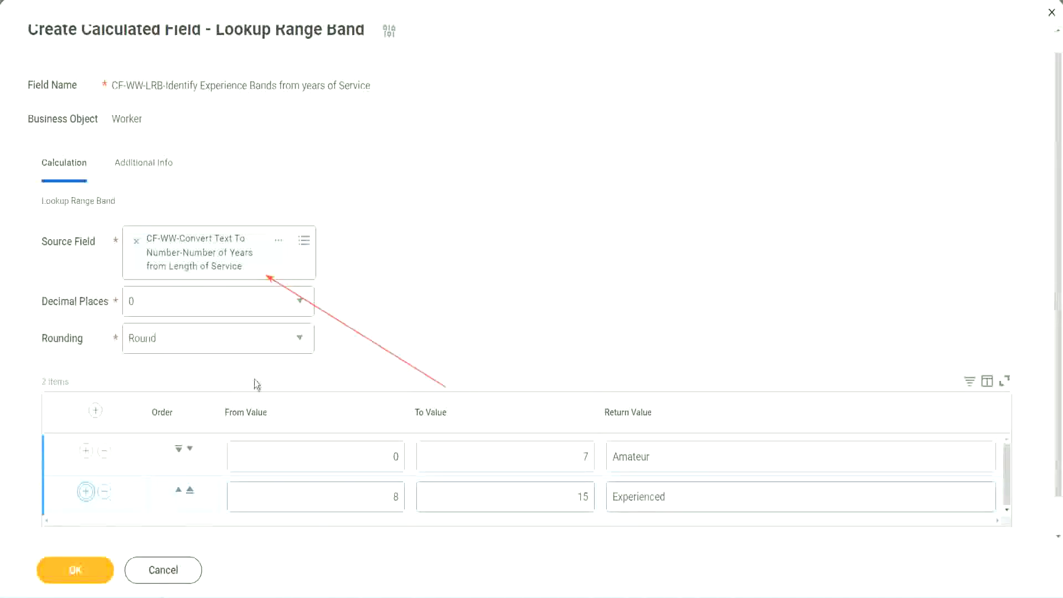
# Set the third band to 16–30 years returning Senior
pyautogui.scroll(-2, 332, 388)
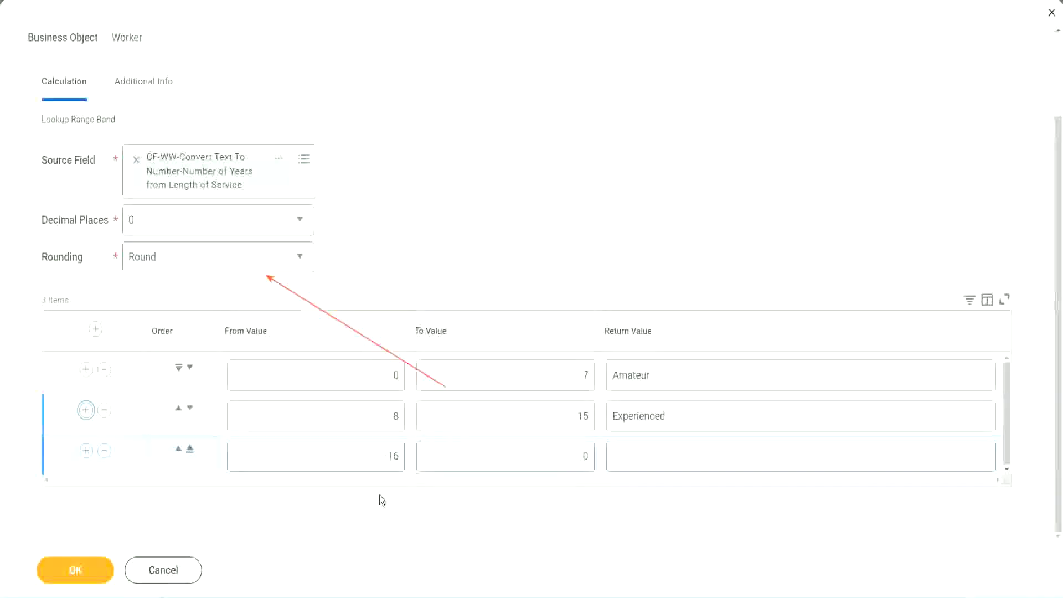
pyautogui.click(377, 458)
pyautogui.click(534, 457)
pyautogui.click(565, 454)
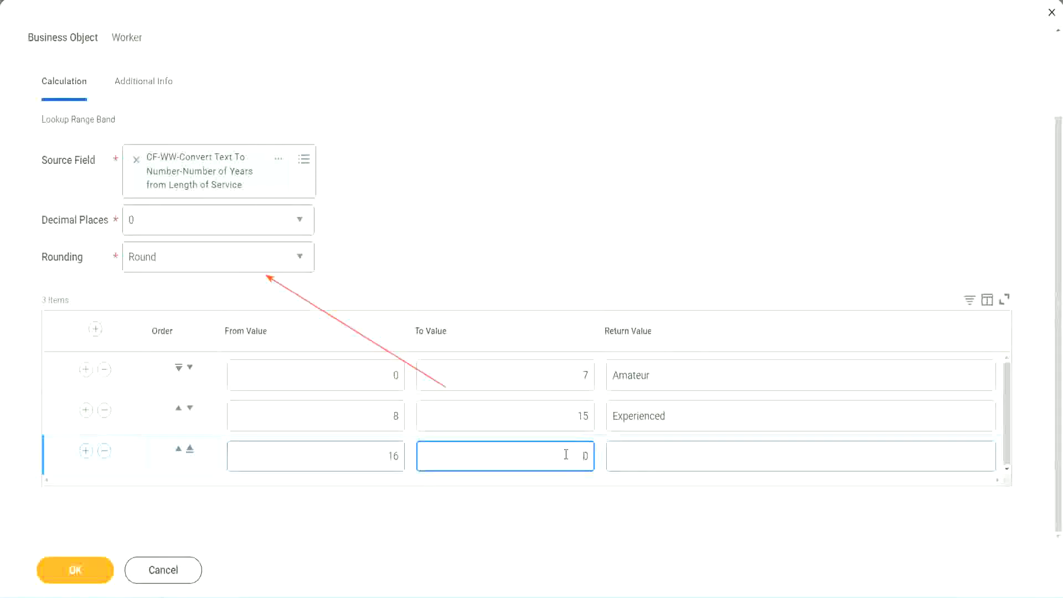
pyautogui.write('3')
pyautogui.press('Tab')
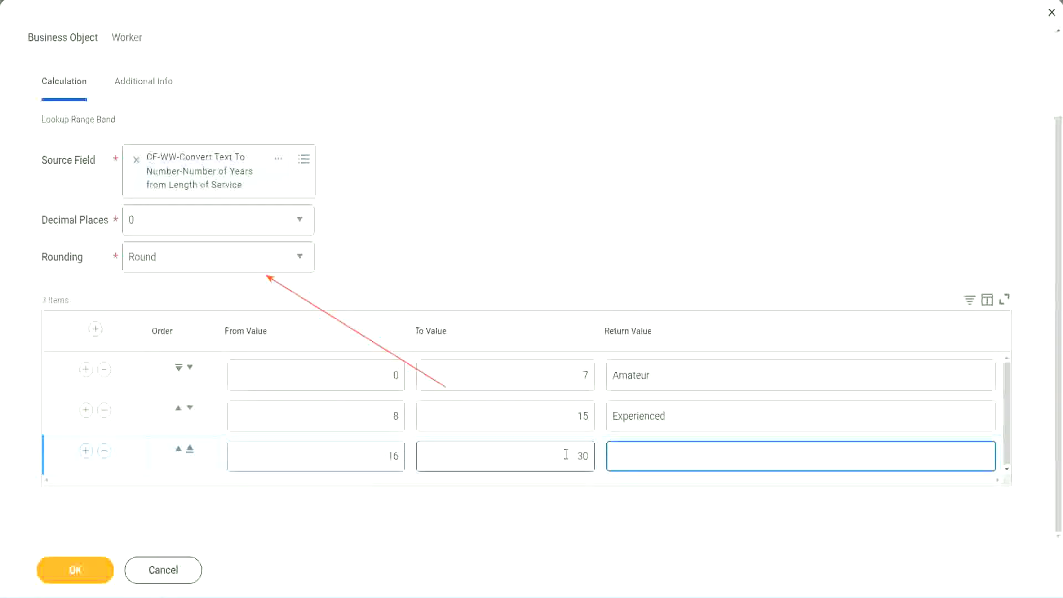
pyautogui.write('Senior')
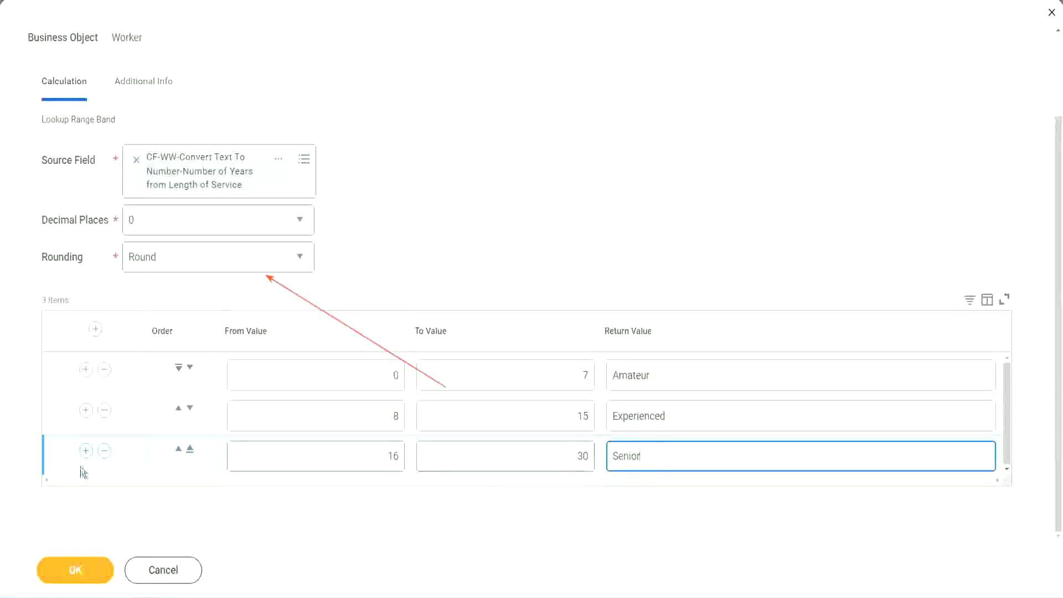
# Add a fourth band, 31–1000 years returning Legend
pyautogui.click(86, 451)
pyautogui.scroll(-1, 201, 419)
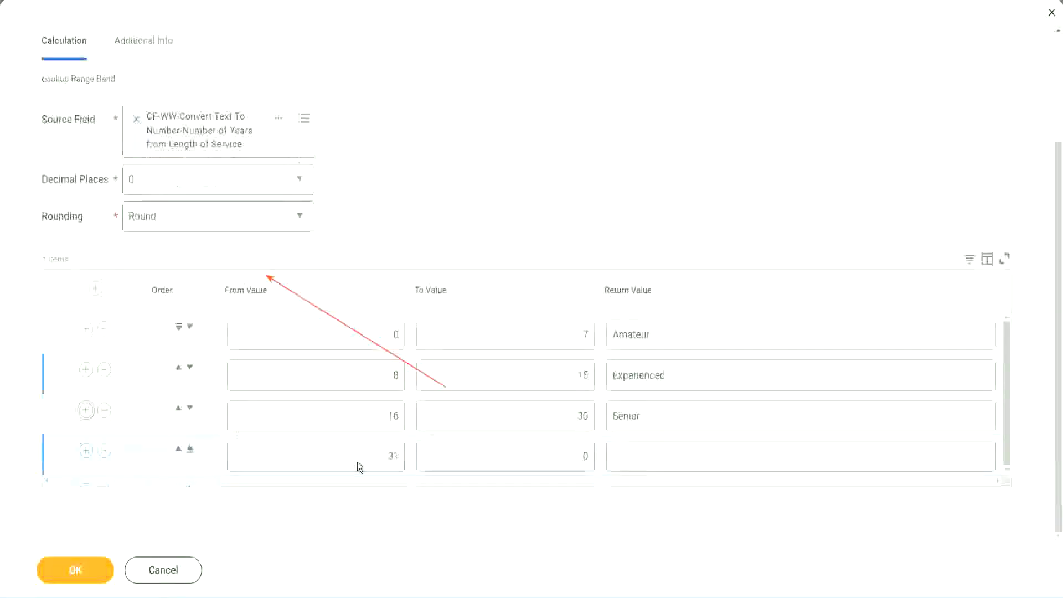
pyautogui.doubleClick(406, 497)
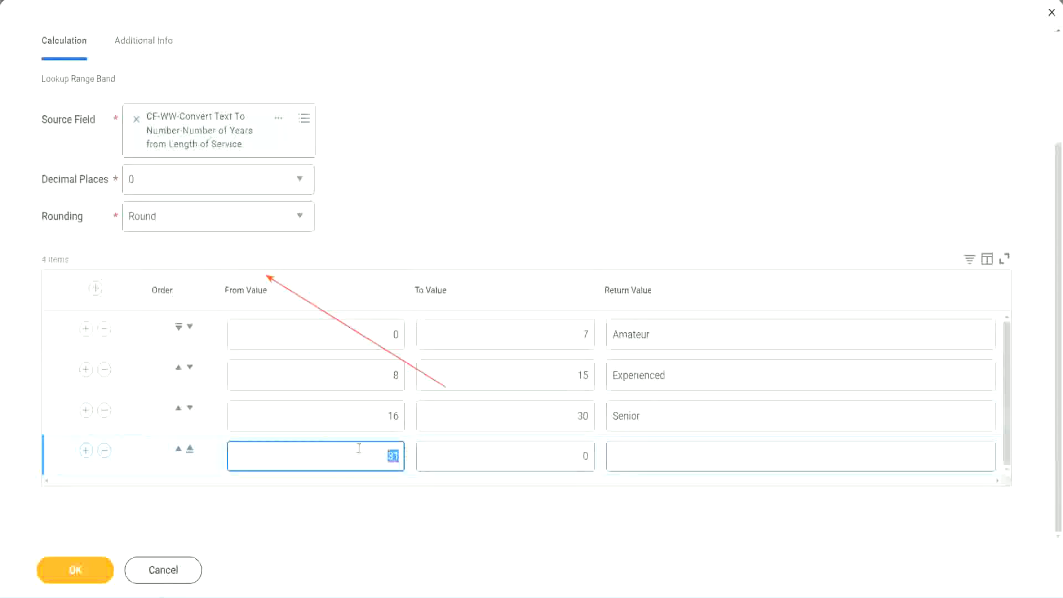
pyautogui.press('Left')
pyautogui.click(572, 456)
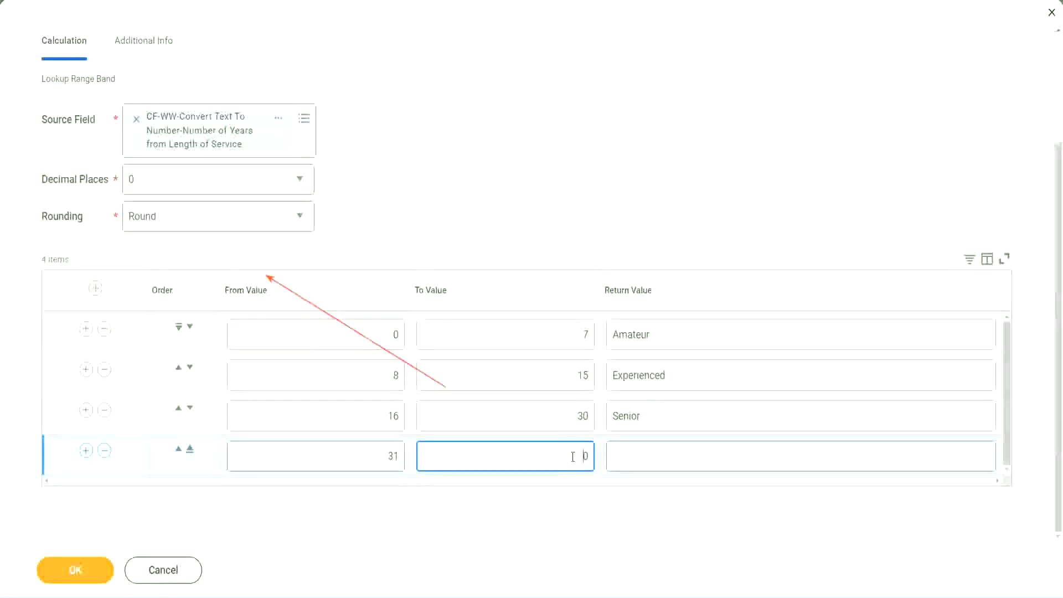
pyautogui.write('1000')
pyautogui.click(618, 459)
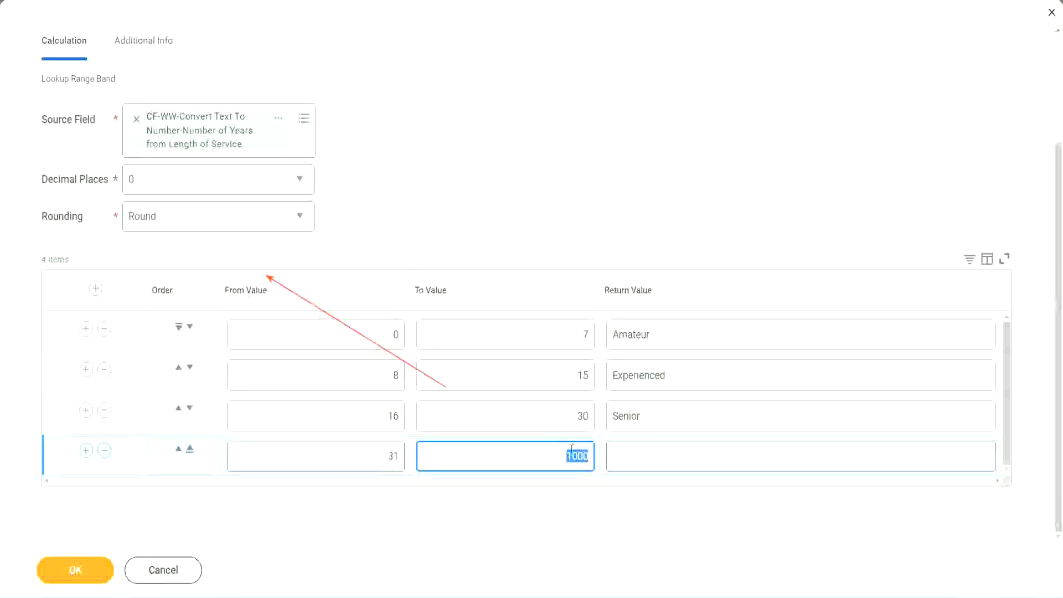
pyautogui.moveTo(572, 450); pyautogui.dragTo(596, 453)
pyautogui.click(663, 456)
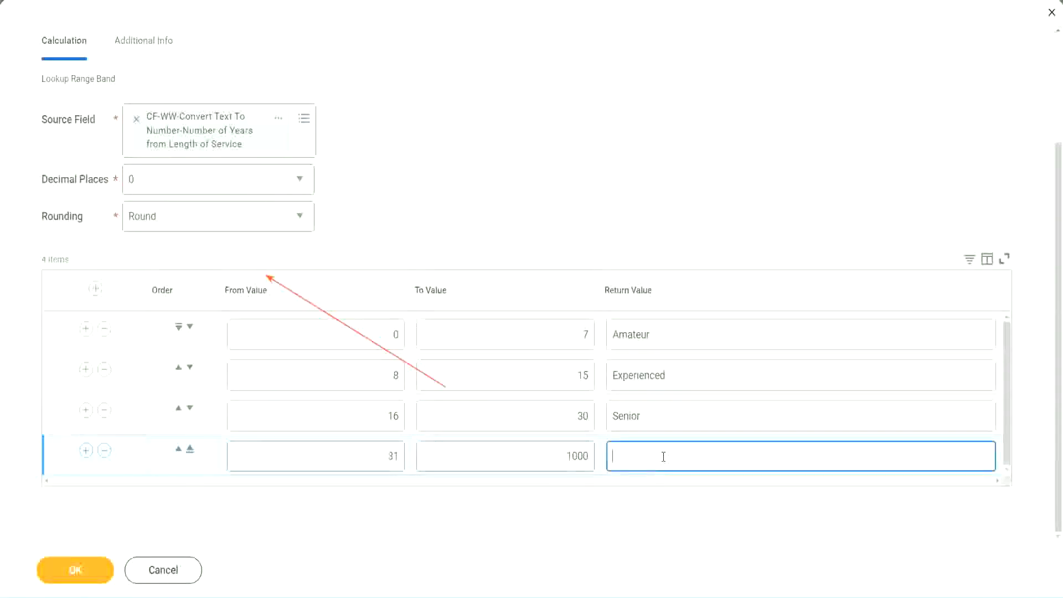
pyautogui.write('Legend')
pyautogui.click(494, 183)
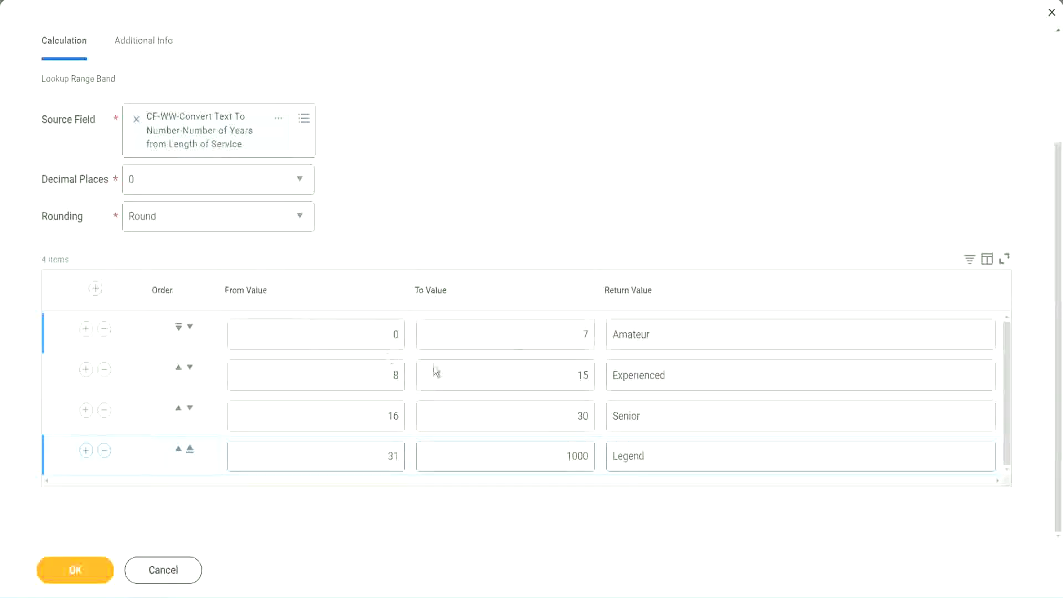
# Review all four band ranges and names, then save the calculated field
pyautogui.doubleClick(689, 333)
pyautogui.doubleClick(689, 375)
pyautogui.doubleClick(670, 456)
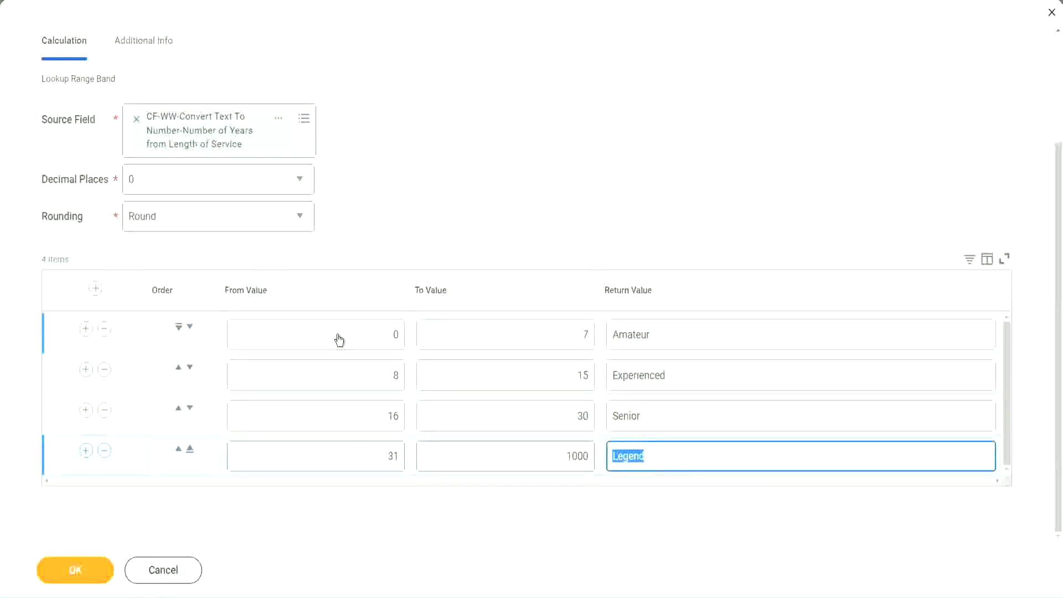
pyautogui.click(339, 338)
pyautogui.click(496, 332)
pyautogui.click(635, 336)
pyautogui.doubleClick(689, 373)
pyautogui.doubleClick(681, 416)
pyautogui.doubleClick(669, 454)
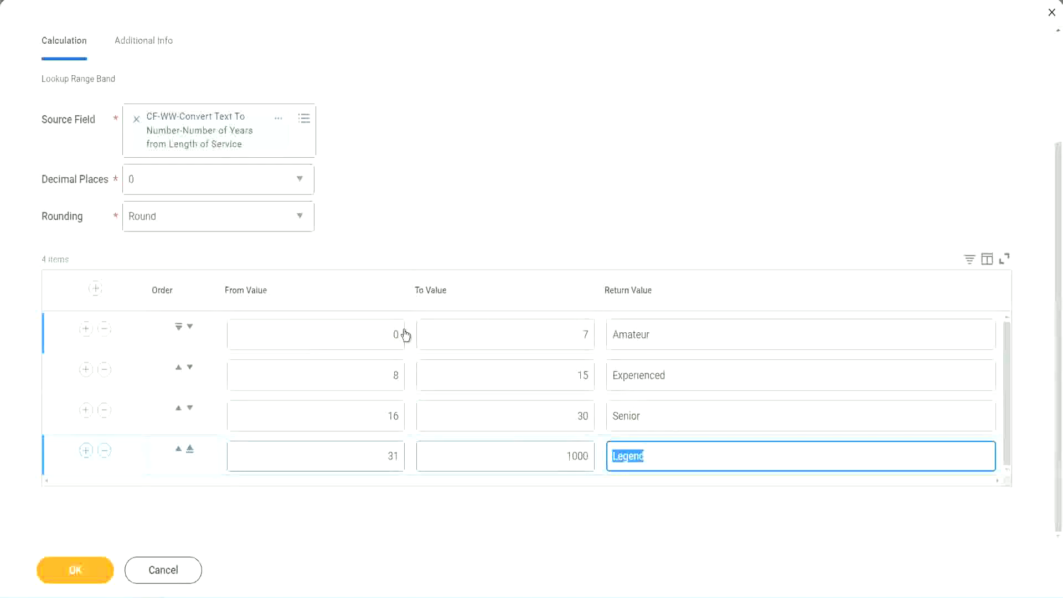
pyautogui.click(516, 383)
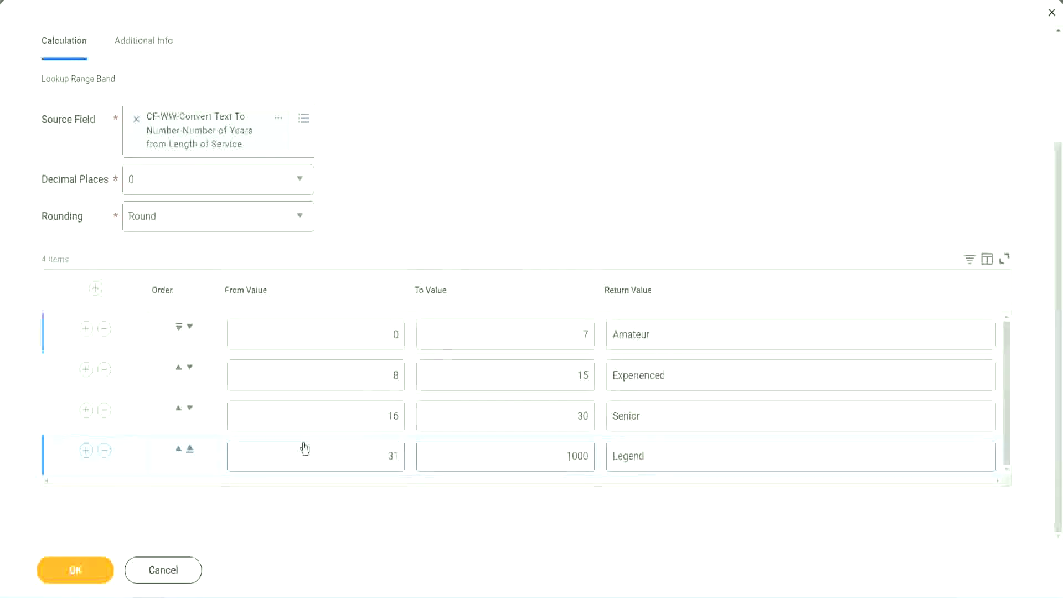
pyautogui.click(73, 568)
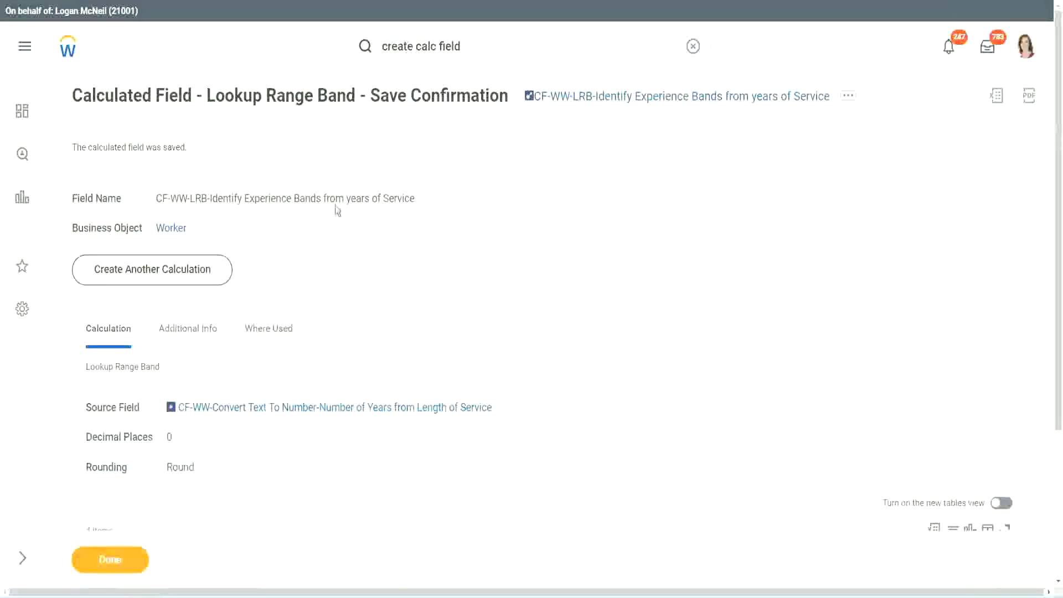
# Copy the saved field name from the Save Confirmation page's title link
pyautogui.rightClick(616, 99)
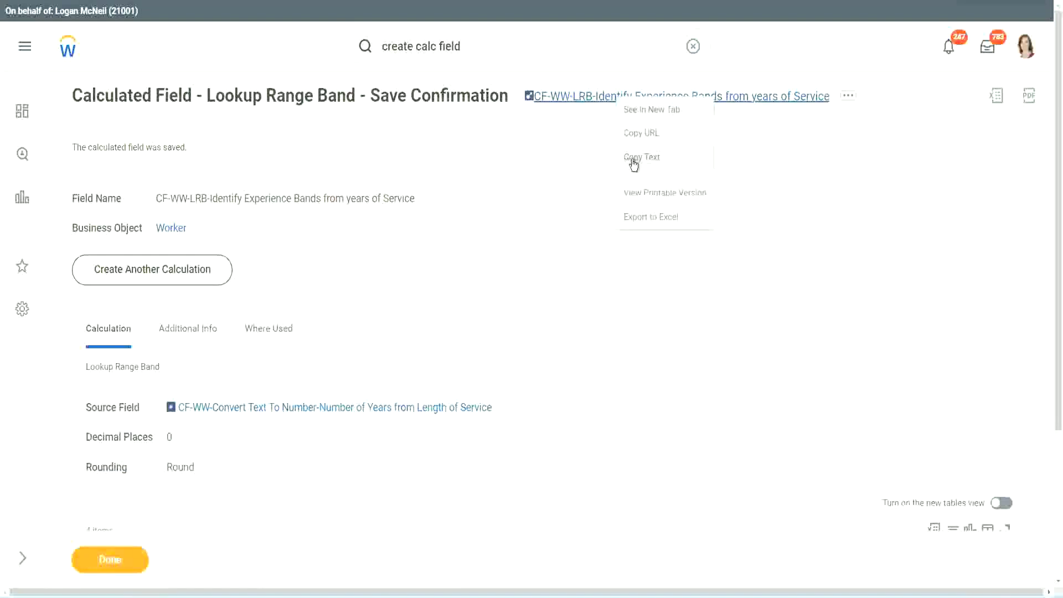
pyautogui.click(634, 161)
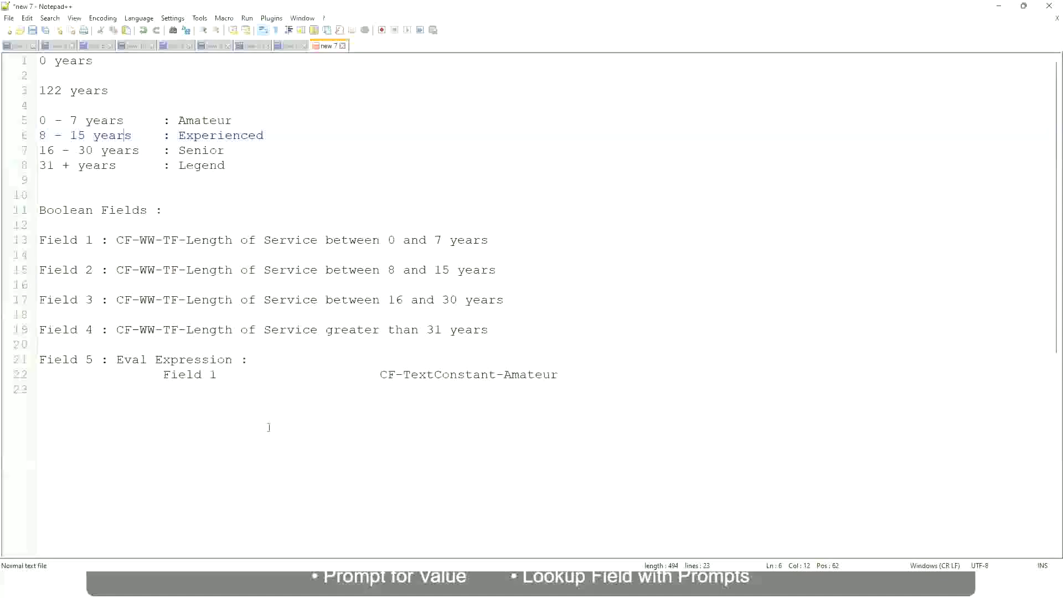
# Add a tab-separated '10,000 USD' and '1,000,000 USD' line at the bottom of the notes
pyautogui.click(112, 437)
pyautogui.press('Return')
pyautogui.press('Return')
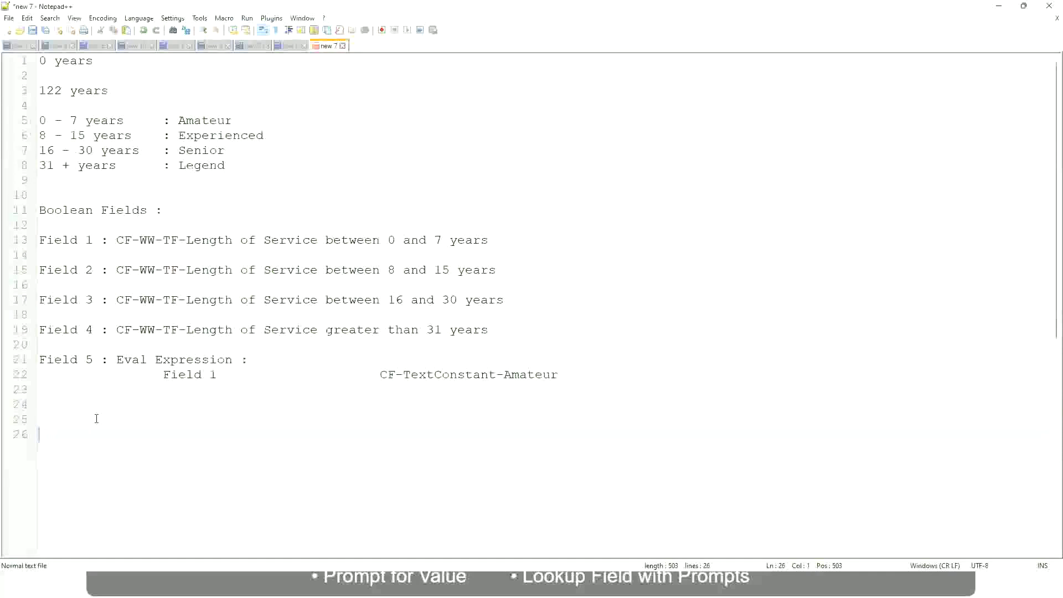
pyautogui.write('10,000 USD')
pyautogui.press('Tab')
pyautogui.press('Tab')
pyautogui.press('Tab')
pyautogui.press('Tab')
pyautogui.press('Tab')
pyautogui.write('1,000,000')
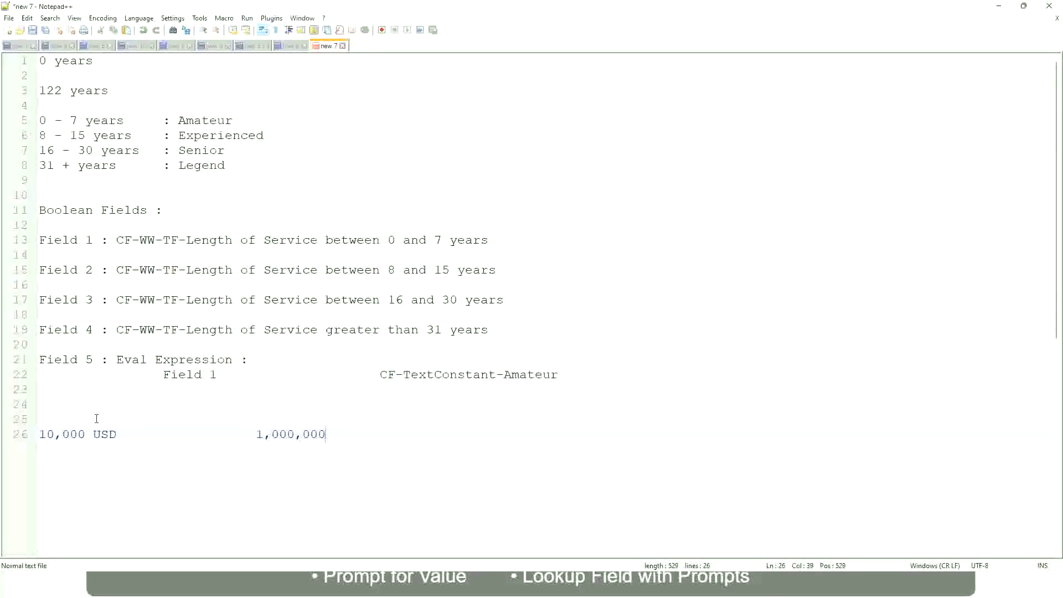
pyautogui.press('Left')
pyautogui.press('Left')
pyautogui.press('Left')
pyautogui.press('Left')
pyautogui.press('Left')
pyautogui.press('Left')
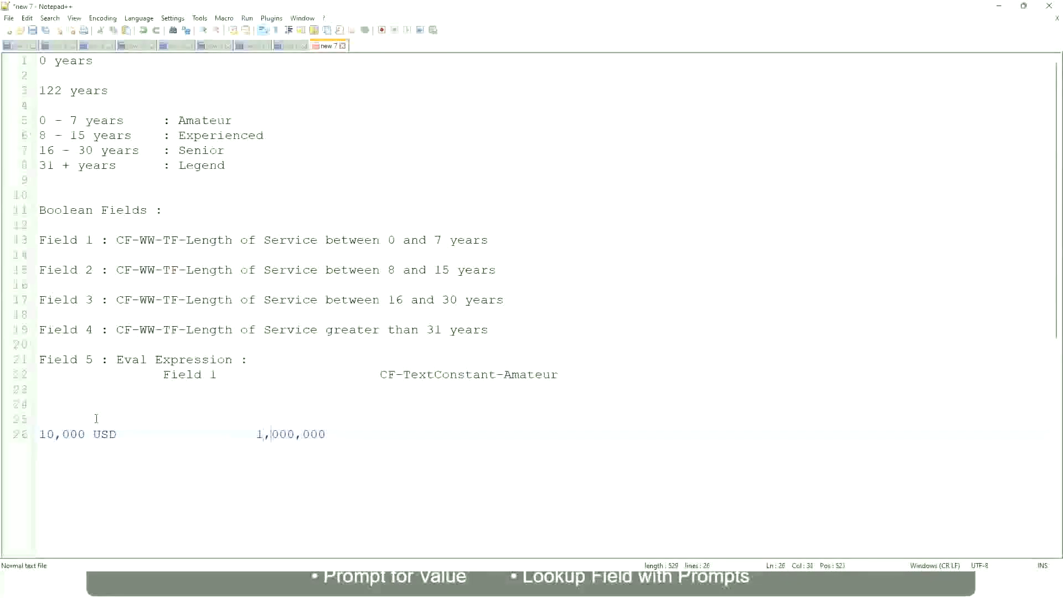
pyautogui.press('Right')
pyautogui.press('Right')
pyautogui.press('Right')
pyautogui.press('Right')
pyautogui.press('Right')
pyautogui.press('Right')
pyautogui.press('Right')
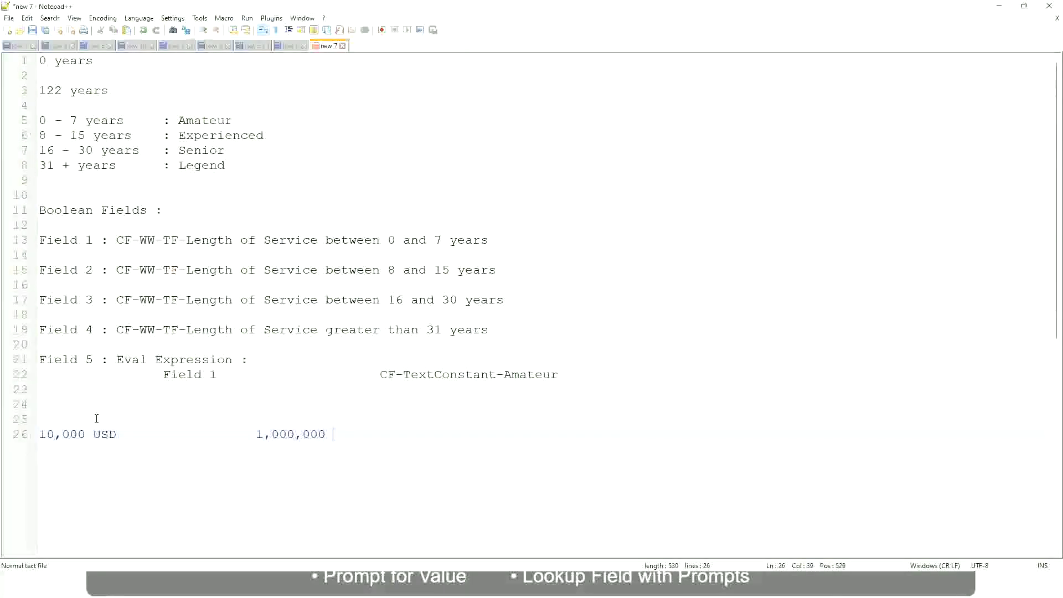
pyautogui.write('USD')
pyautogui.press('Return')
pyautogui.press('Return')
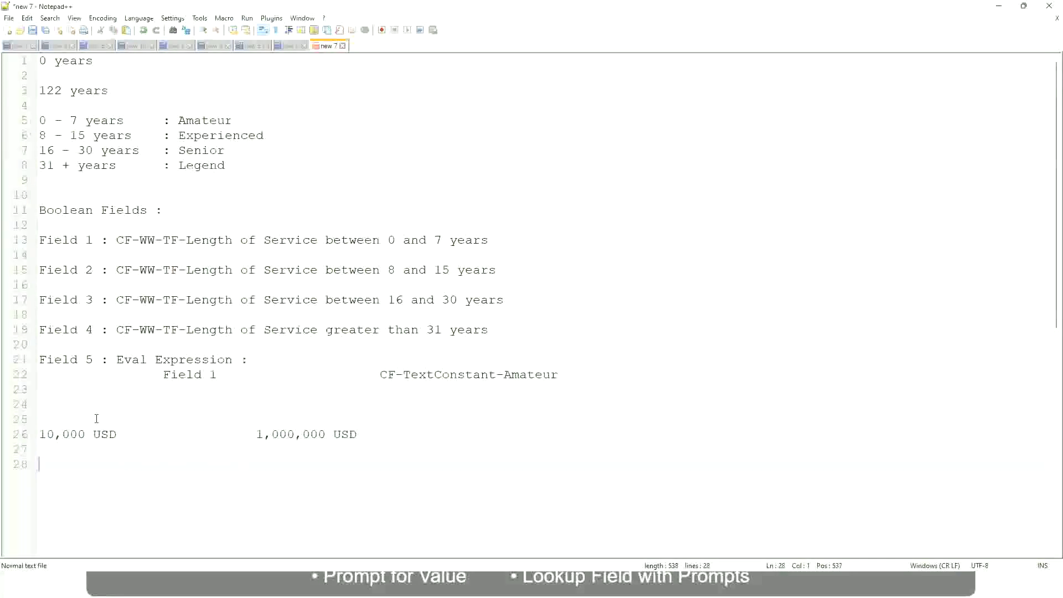
# Type the bands '10 - 50,000: Low', '50,001 - 150,000: Medium' and '> 150,000: High', tab-aligned
pyautogui.write('10 - 50,000')
pyautogui.press('Tab')
pyautogui.press('Tab')
pyautogui.press('Tab')
pyautogui.press('Tab')
pyautogui.write(': Low')
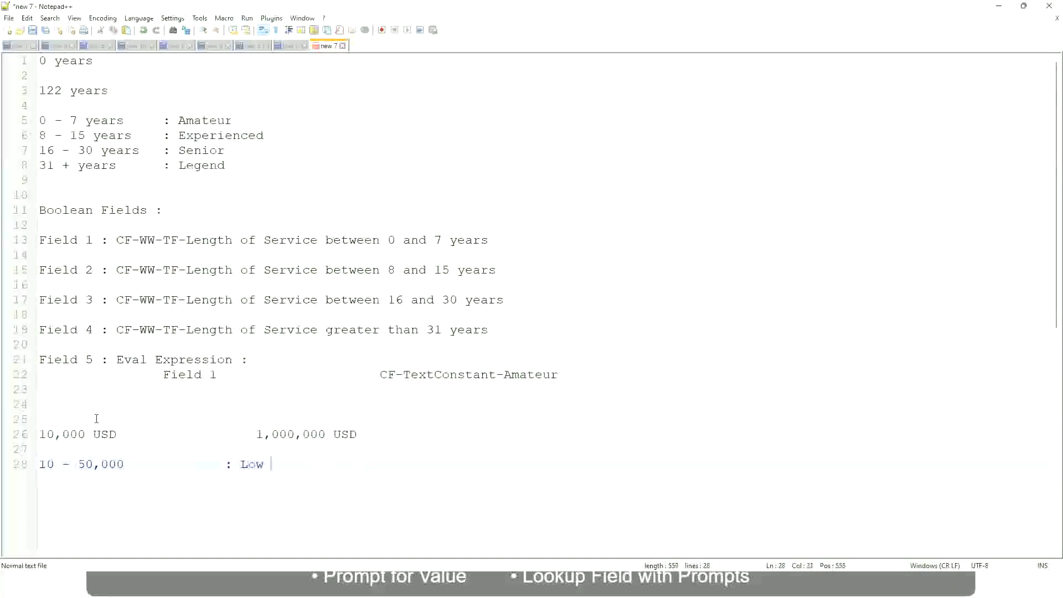
pyautogui.press('Return')
pyautogui.press('Return')
pyautogui.press('Up')
pyautogui.write('50,001')
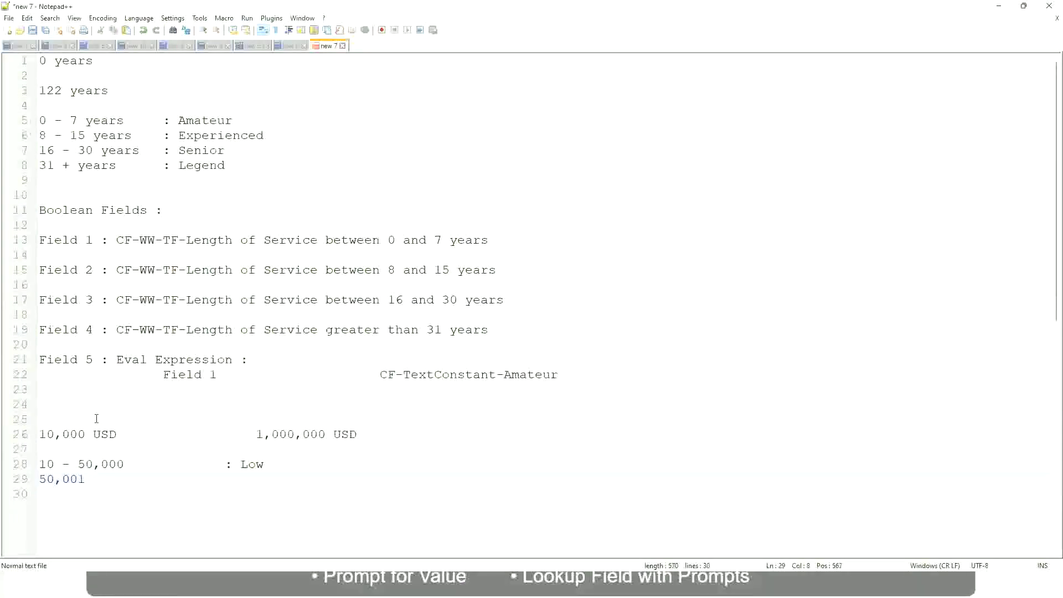
pyautogui.write(' - 150,000')
pyautogui.press('Tab')
pyautogui.press('Tab')
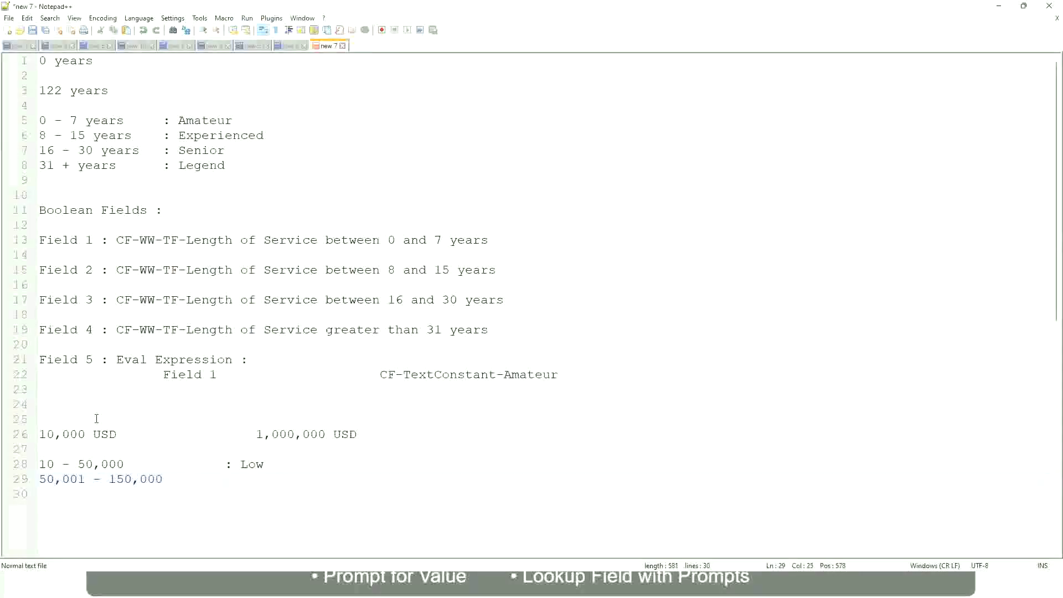
pyautogui.write(': Medium')
pyautogui.press('Return')
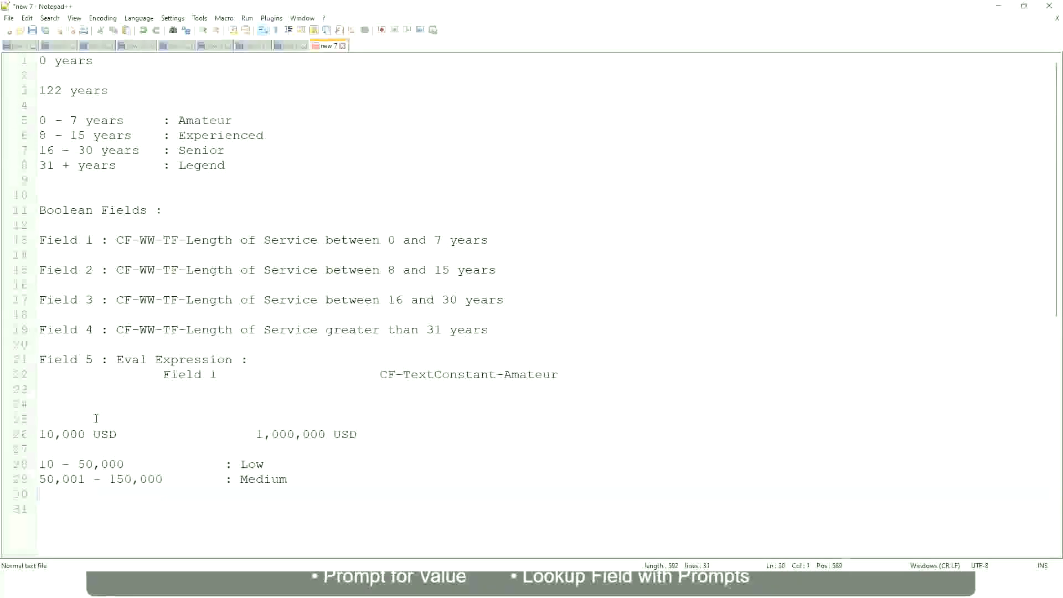
pyautogui.write('> 150,000')
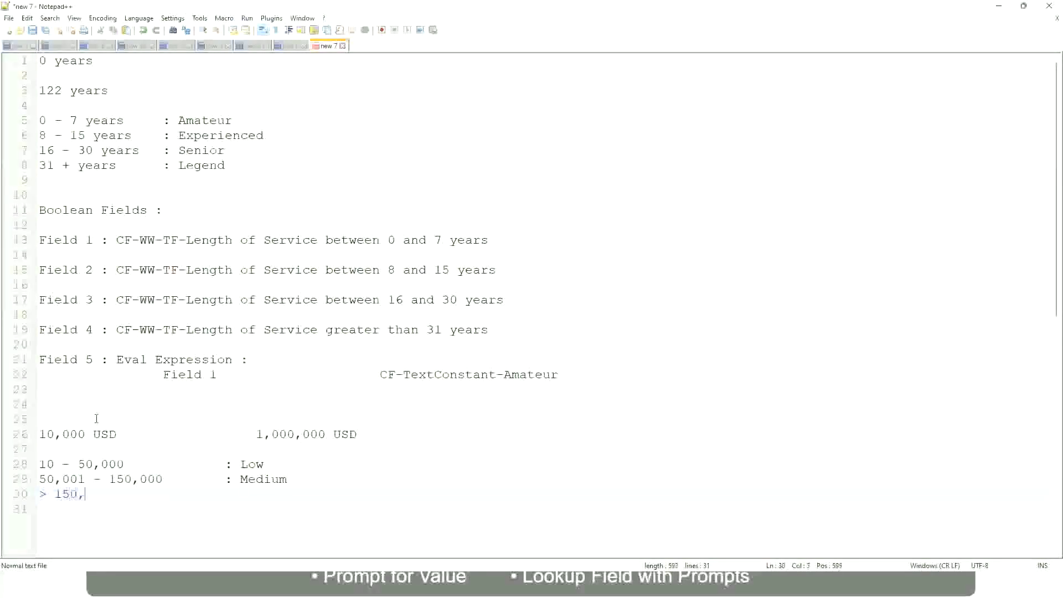
pyautogui.press('Tab')
pyautogui.press('Tab')
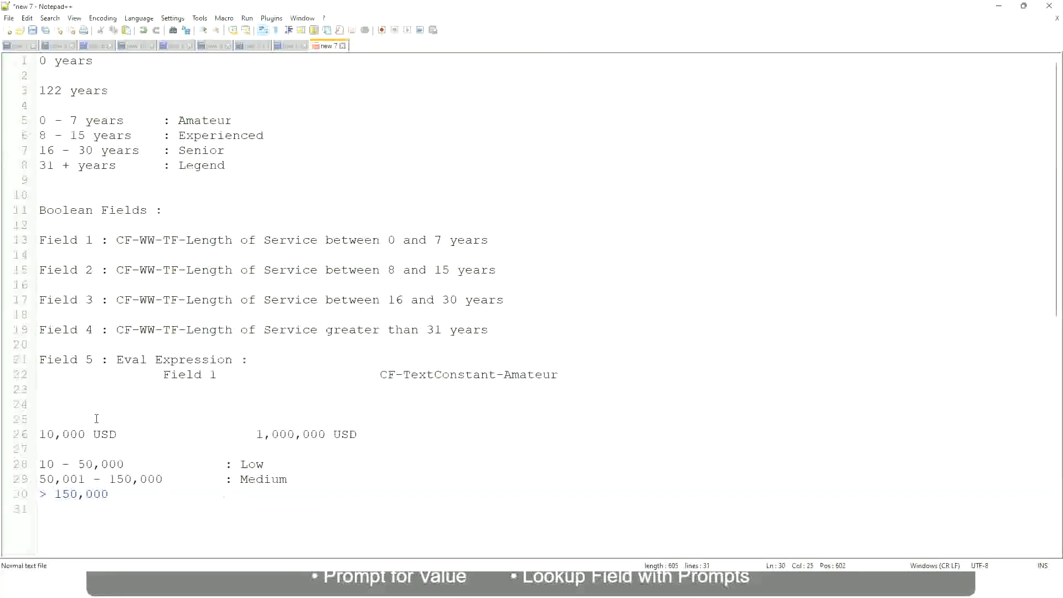
pyautogui.press('Tab')
pyautogui.write(': High')
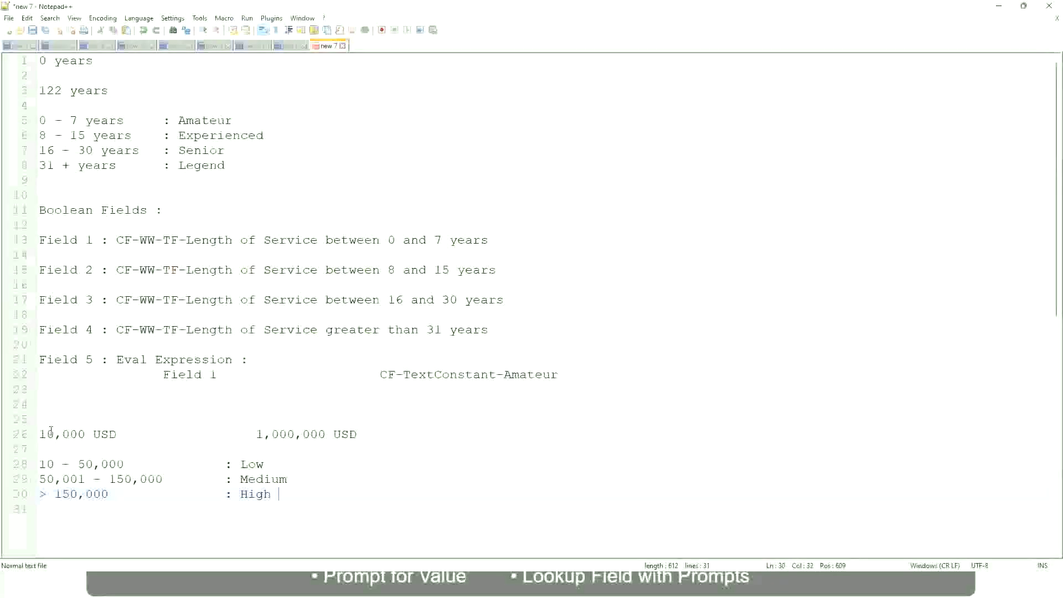
pyautogui.click(34, 434)
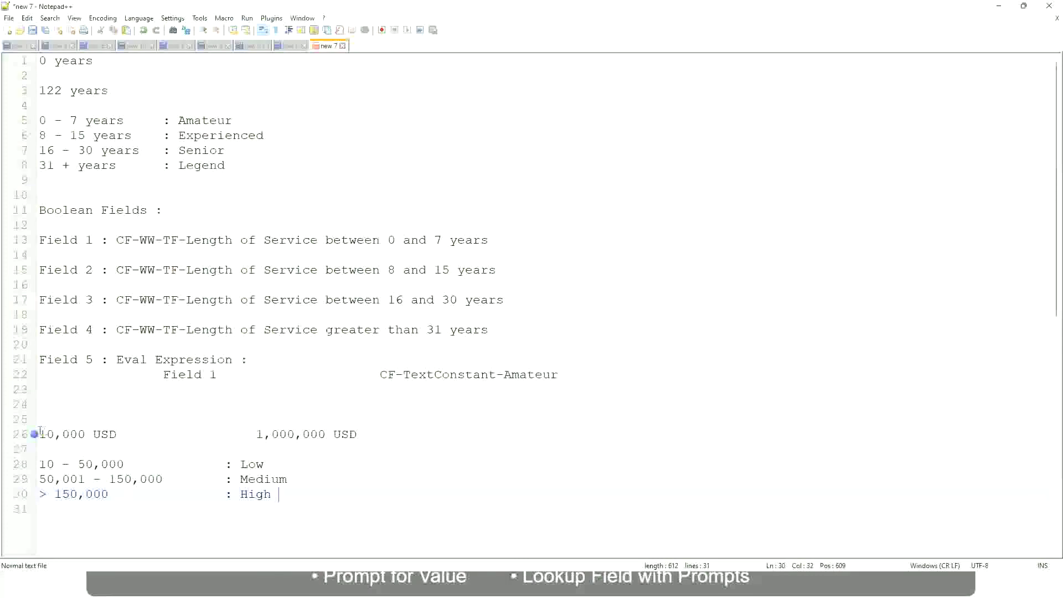
pyautogui.click(47, 434)
pyautogui.doubleClick(317, 434)
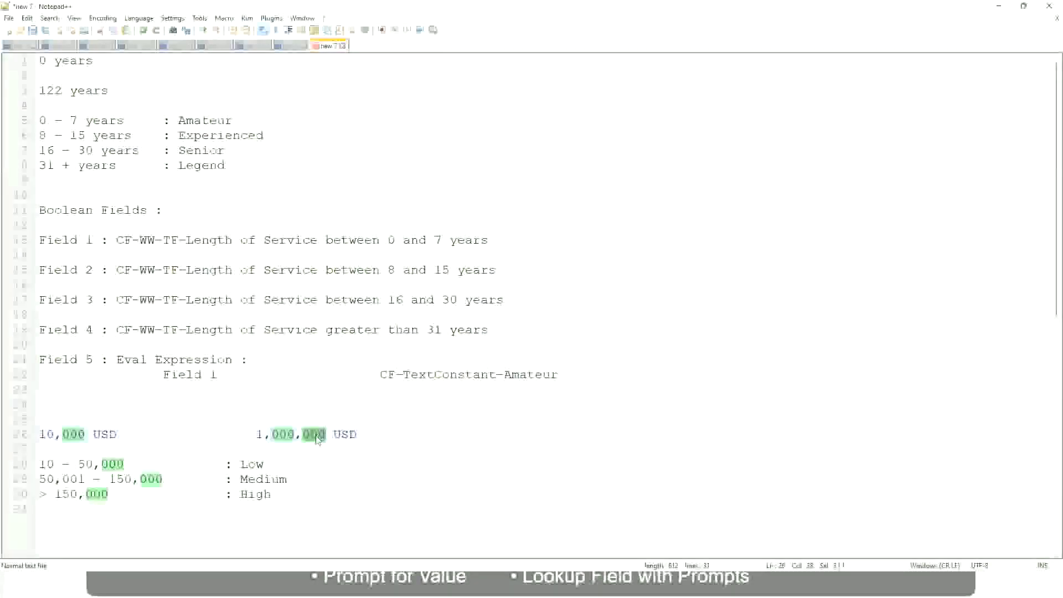
pyautogui.click(193, 479)
pyautogui.click(34, 434)
pyautogui.click(329, 437)
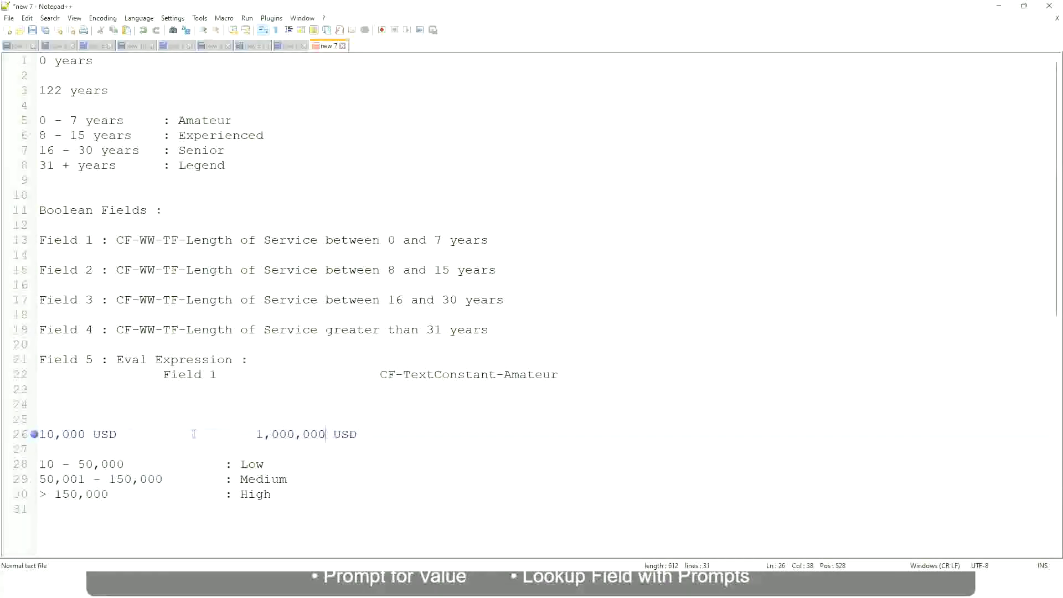
pyautogui.click(256, 464)
pyautogui.click(256, 498)
pyautogui.click(133, 450)
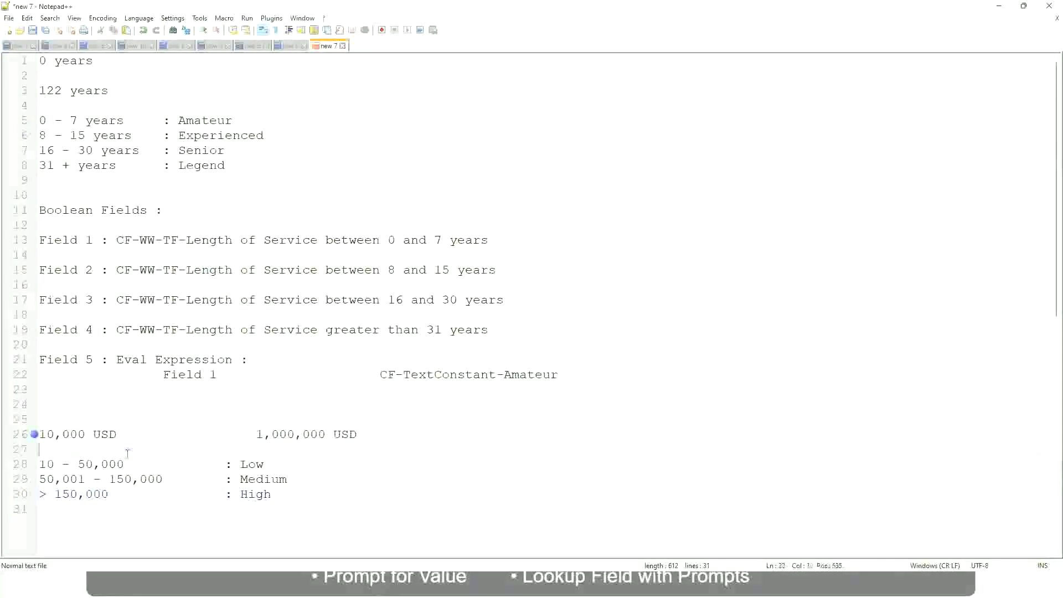
pyautogui.click(273, 493)
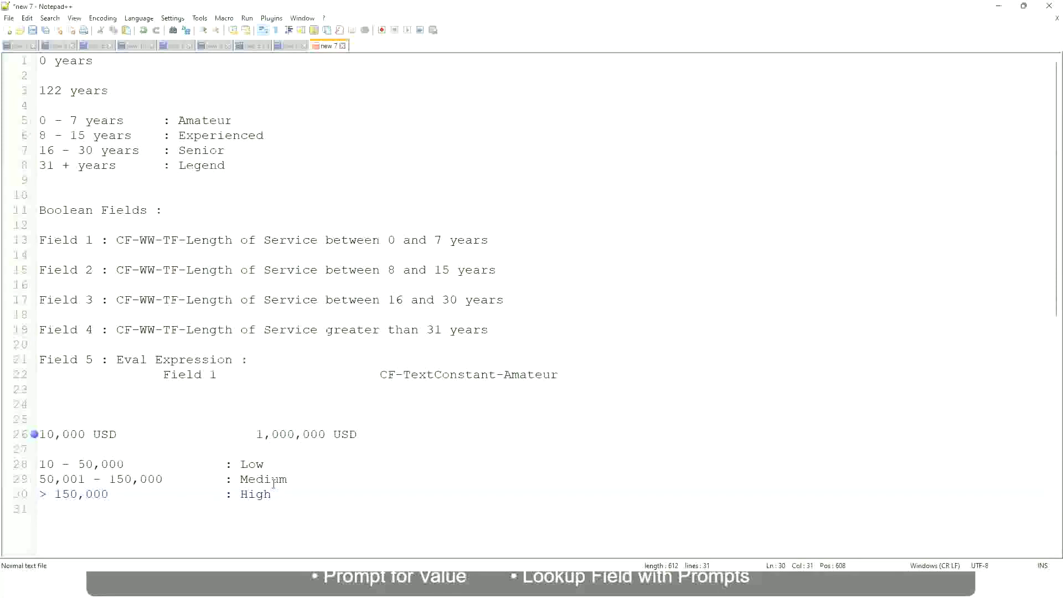